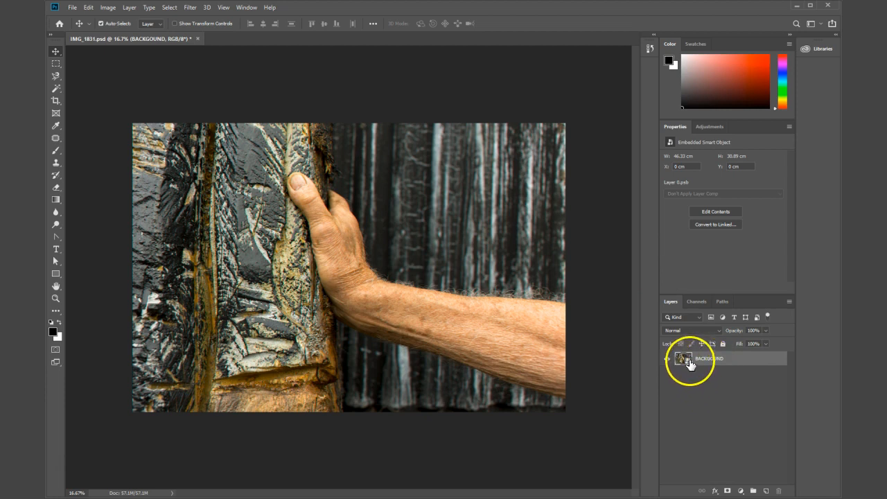
# Step: Convert the BACKGOUND layer to a smart object
pyautogui.moveTo(566, 370)
pyautogui.mouseDown()
pyautogui.moveTo(689, 369)
pyautogui.moveTo(685, 361)
pyautogui.mouseUp()
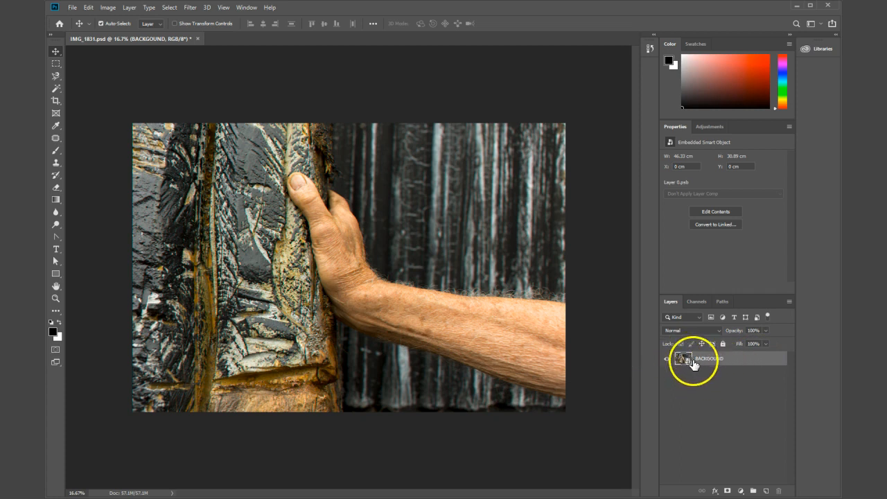
pyautogui.rightClick(743, 361)
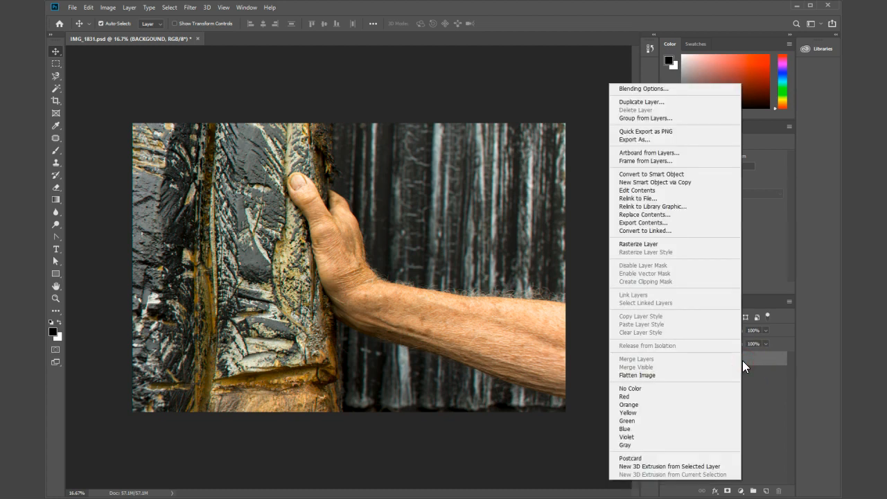
pyautogui.click(638, 176)
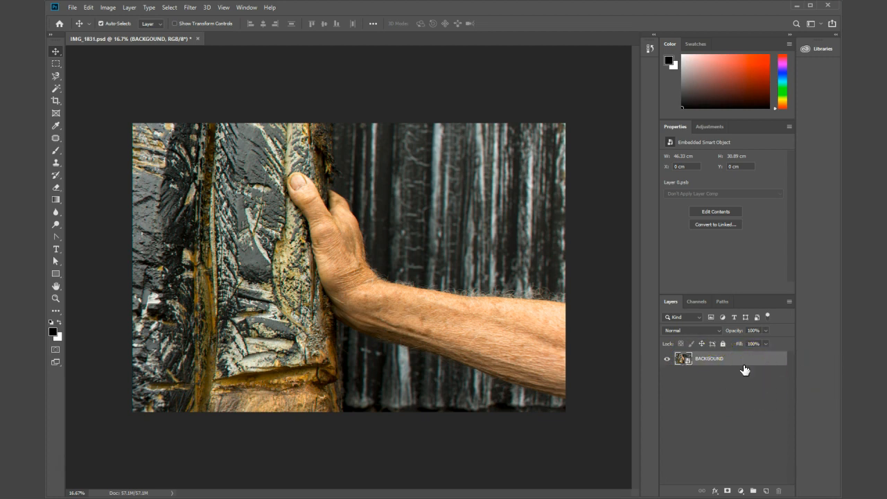
# Step: Duplicate the BACKGOUND layer three times
pyautogui.hotkey('ctrl', 'j')
pyautogui.hotkey('ctrl', 'j')
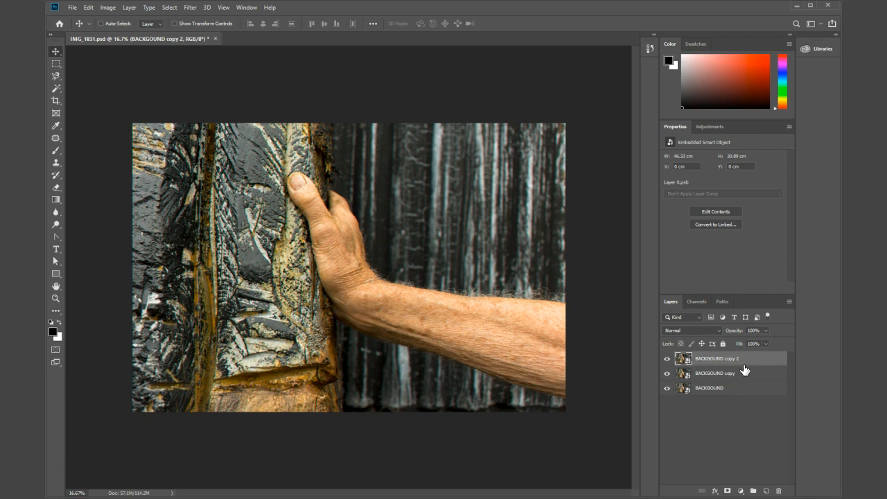
pyautogui.hotkey('ctrl', 'j')
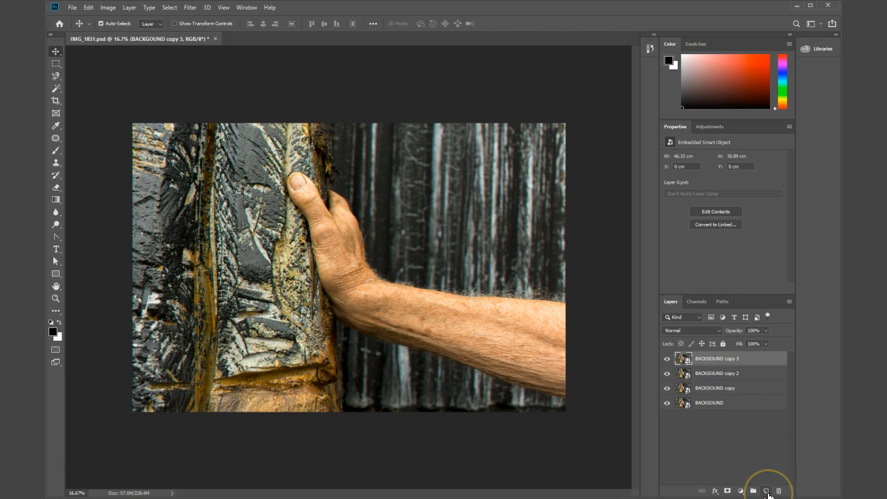
# Step: Rename the three duplicate layers R, G and B from the uppermost down
pyautogui.doubleClick(718, 358)
pyautogui.write('R')
pyautogui.doubleClick(711, 373)
pyautogui.write('G')
pyautogui.click(709, 369)
pyautogui.doubleClick(714, 389)
pyautogui.write('B')
pyautogui.click(728, 446)
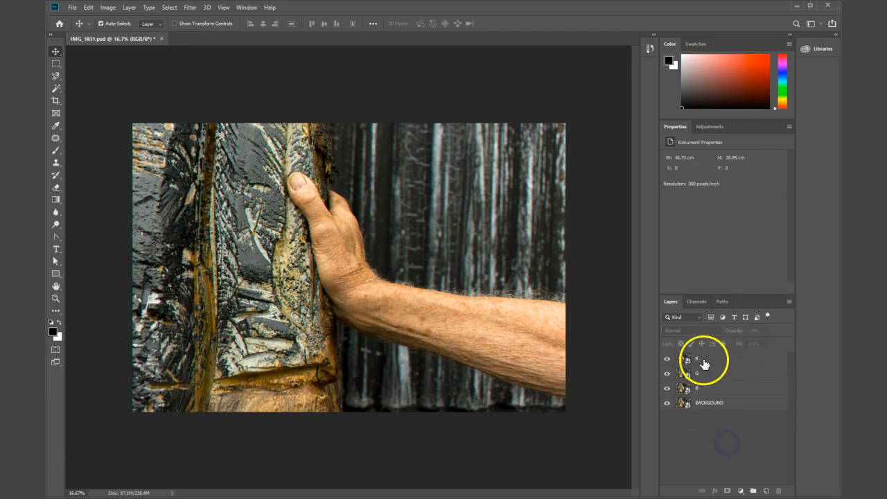
# Step: Restrict the R layer's advanced blending to the red channel by disabling channels G and B
pyautogui.click(694, 301)
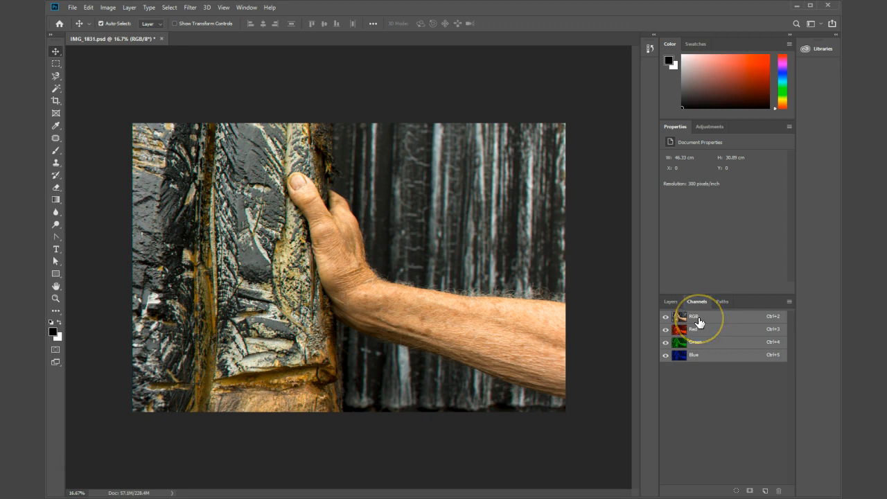
pyautogui.click(670, 302)
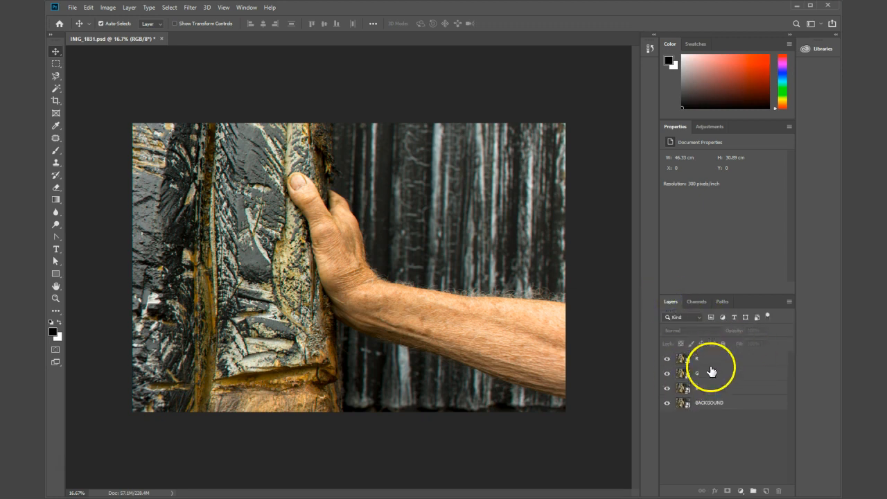
pyautogui.doubleClick(754, 366)
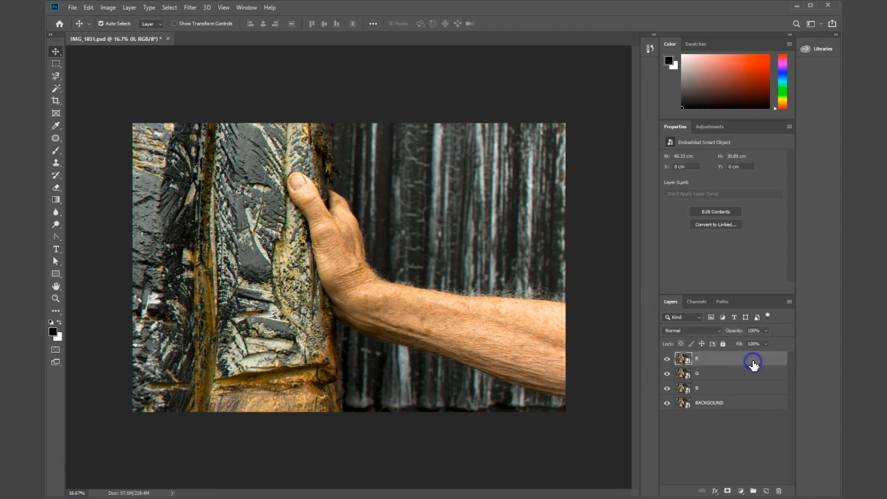
pyautogui.click(316, 99)
pyautogui.click(192, 89)
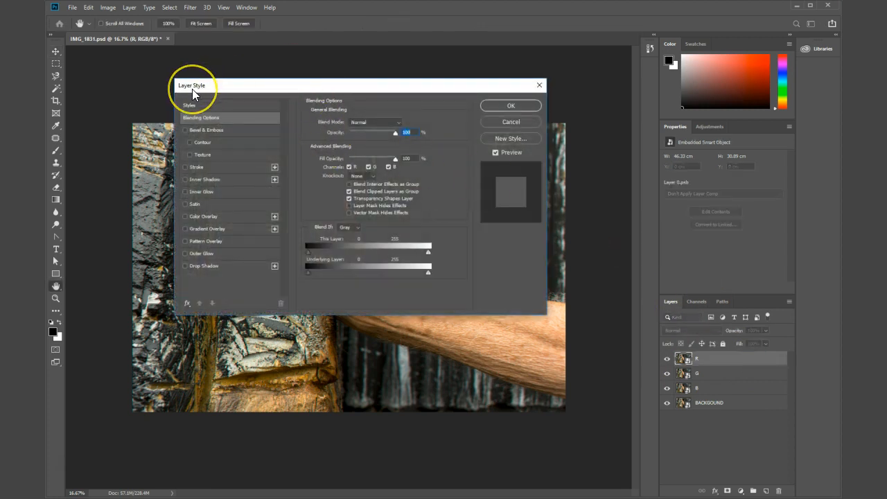
pyautogui.click(369, 168)
pyautogui.click(388, 167)
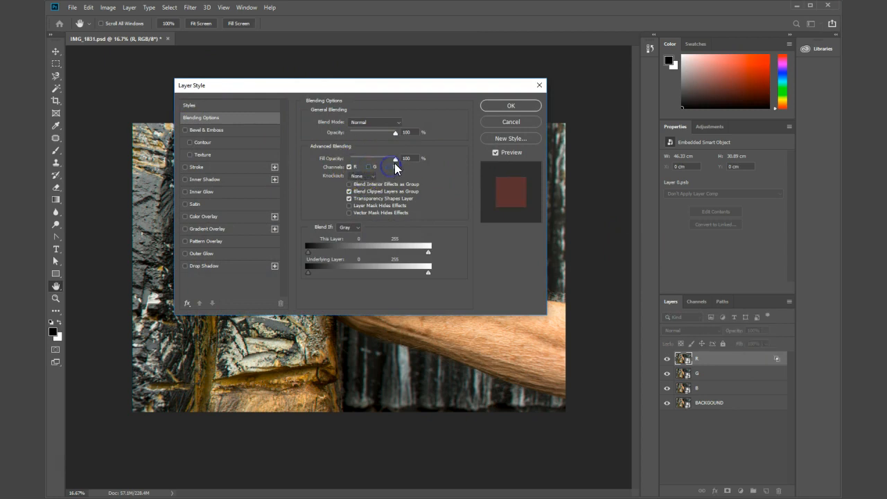
pyautogui.click(511, 106)
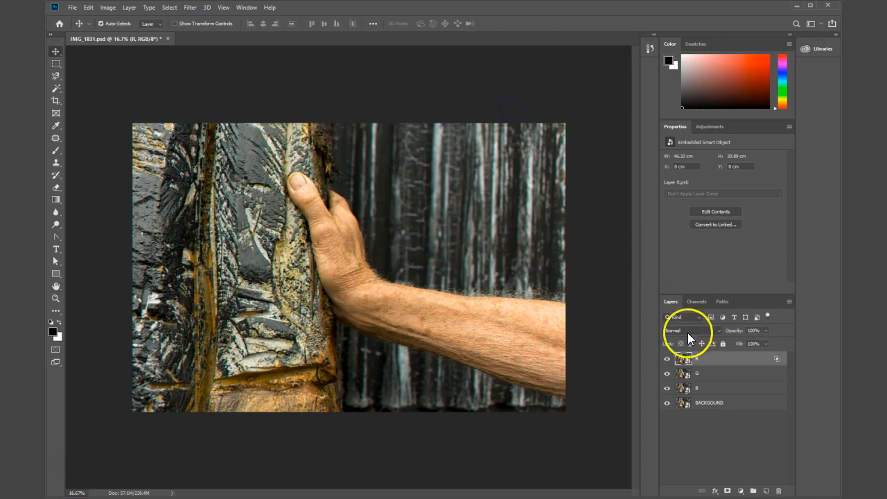
# Step: Restrict the G layer's advanced blending to the green channel by disabling channels R and B
pyautogui.doubleClick(745, 380)
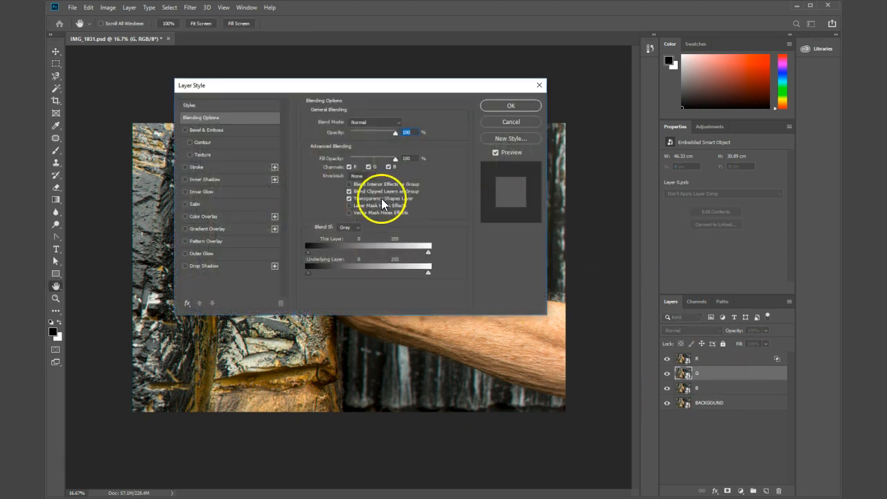
pyautogui.click(351, 167)
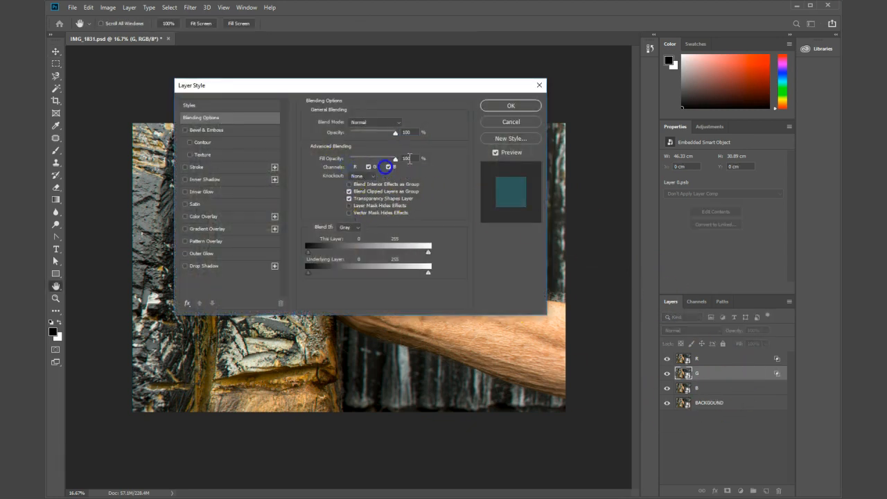
pyautogui.click(496, 105)
# Step: Restrict the B layer's advanced blending to the blue channel by disabling channels R and G
pyautogui.click(739, 390)
pyautogui.doubleClick(739, 390)
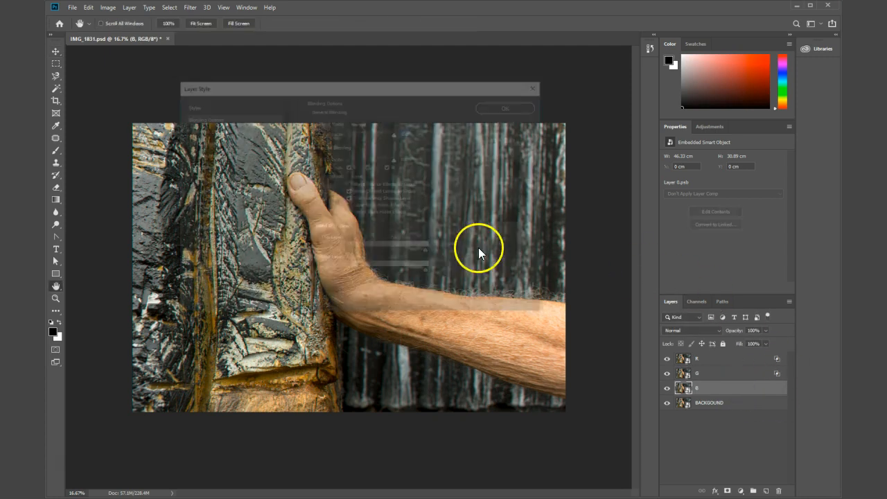
pyautogui.click(350, 167)
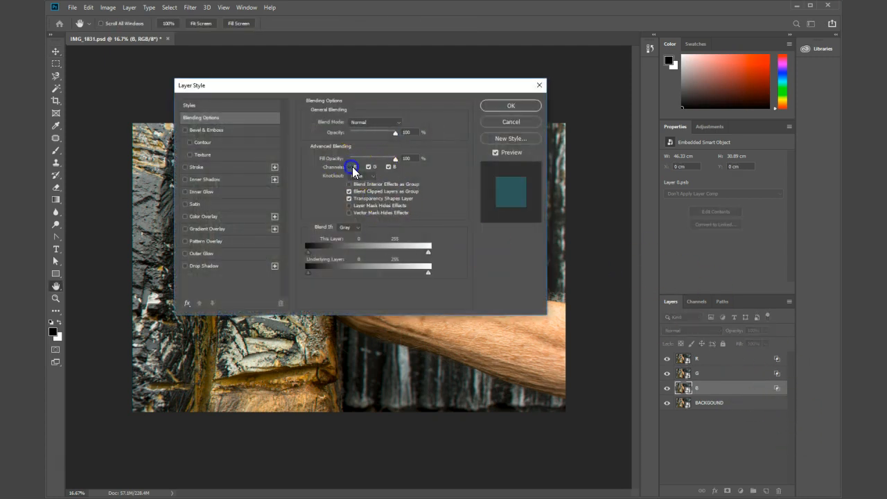
pyautogui.click(369, 167)
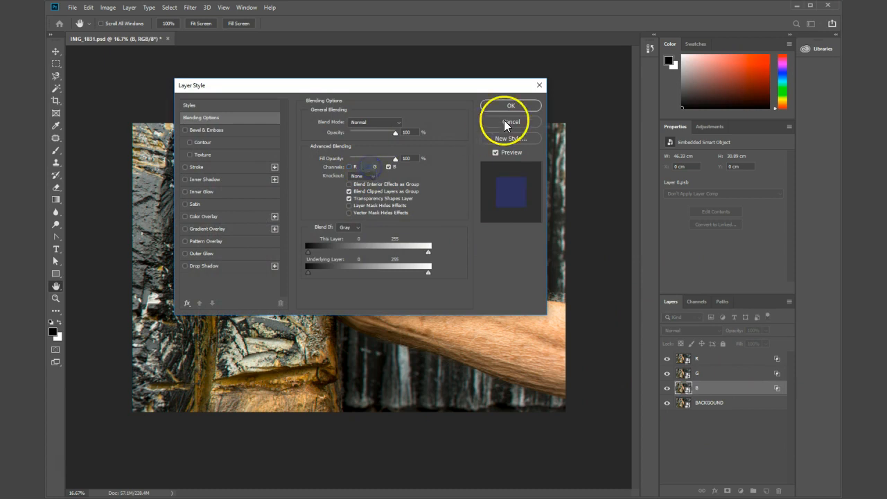
pyautogui.click(509, 106)
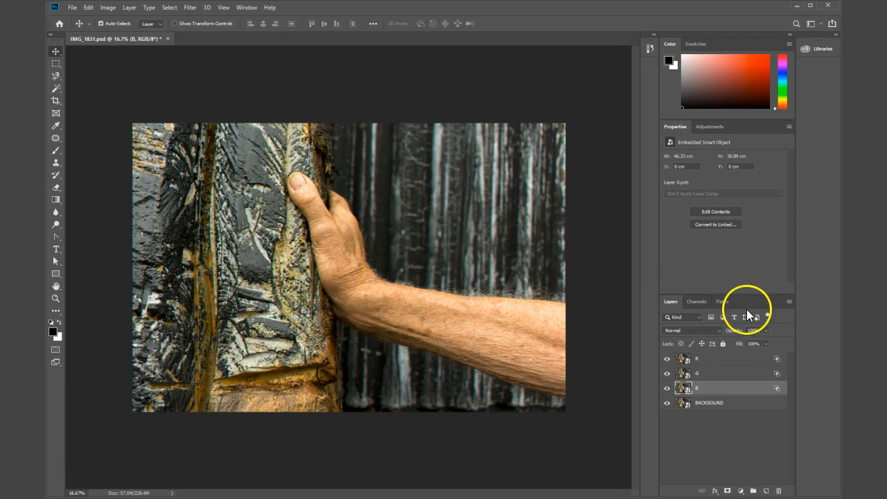
# Step: Select the R layer, hide BACKGOUND, and preview the R, G and B layers one at a time, leaving all three visible
pyautogui.click(727, 365)
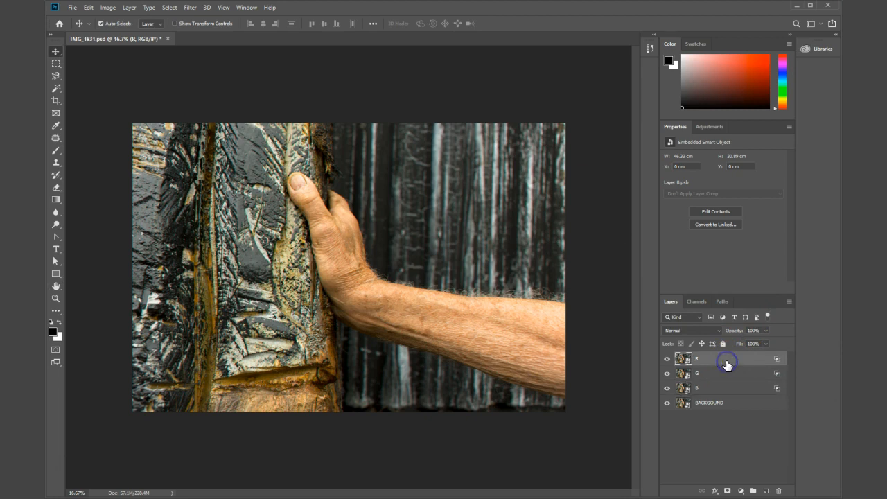
pyautogui.click(667, 403)
pyautogui.click(666, 373)
pyautogui.click(667, 388)
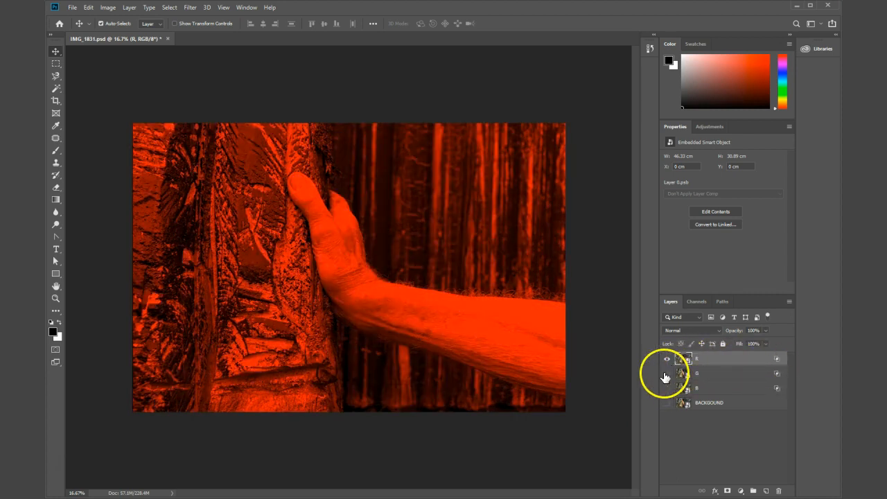
pyautogui.moveTo(668, 360); pyautogui.dragTo(666, 380)
pyautogui.click(667, 378)
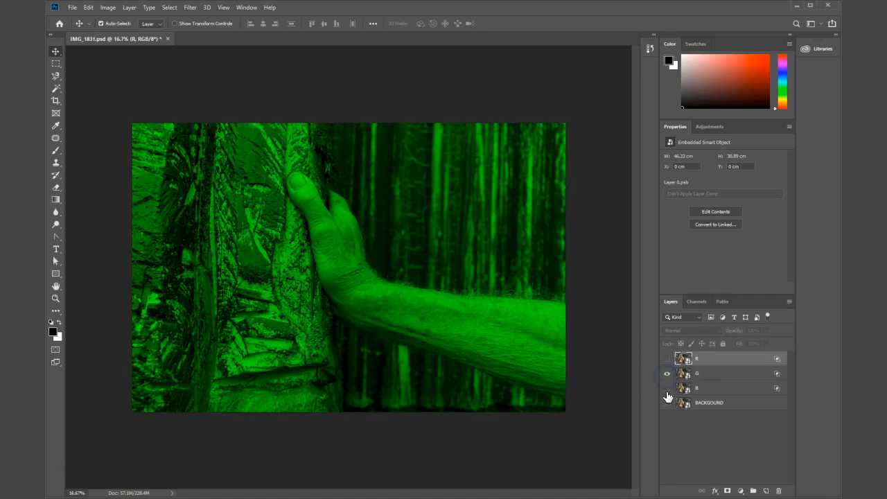
pyautogui.click(667, 388)
pyautogui.click(667, 373)
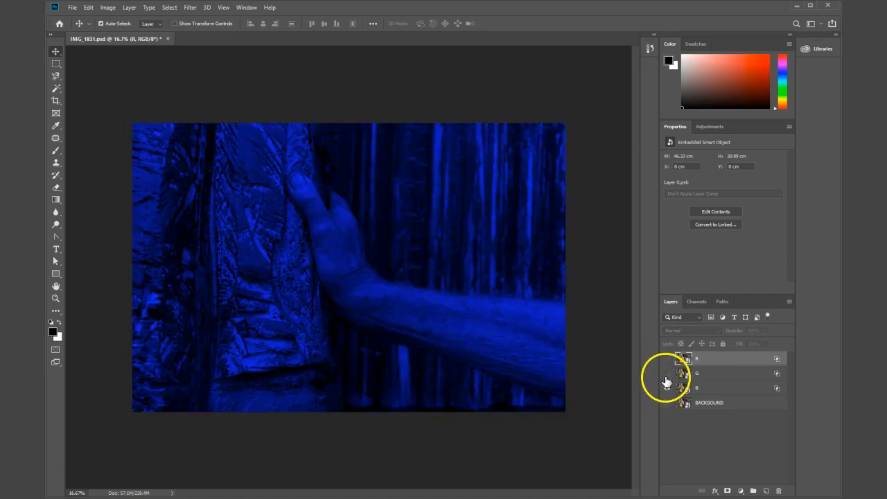
pyautogui.click(667, 374)
pyautogui.click(667, 359)
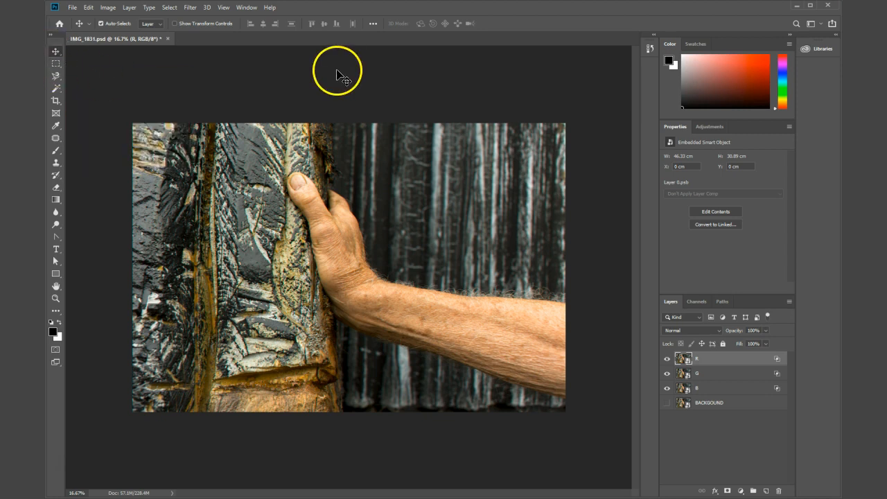
# Step: Make a full-height rectangular marquee selection from just past the wrist to the photo's right edge
pyautogui.press('m')
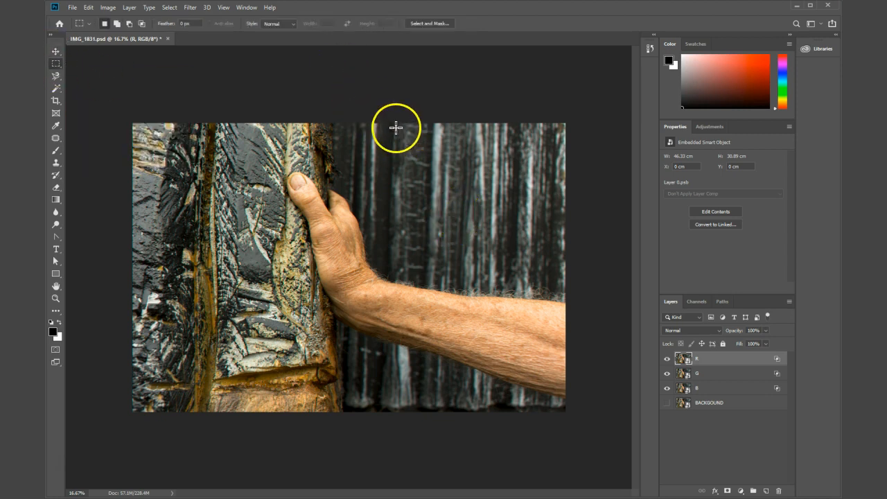
pyautogui.moveTo(398, 123); pyautogui.dragTo(565, 419)
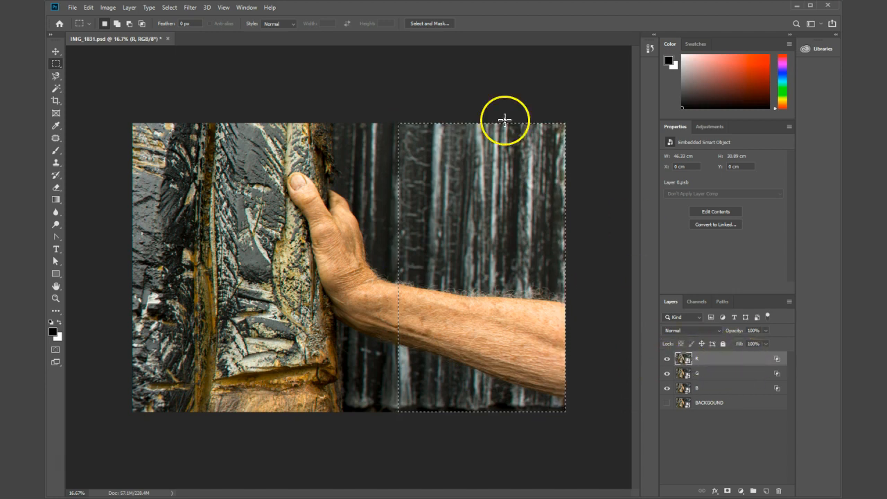
# Step: Apply a Square-type Wave distortion to the selected area of the R layer, with one generator, minimum amplitude 82 and vertical scale 1%
pyautogui.click(190, 8)
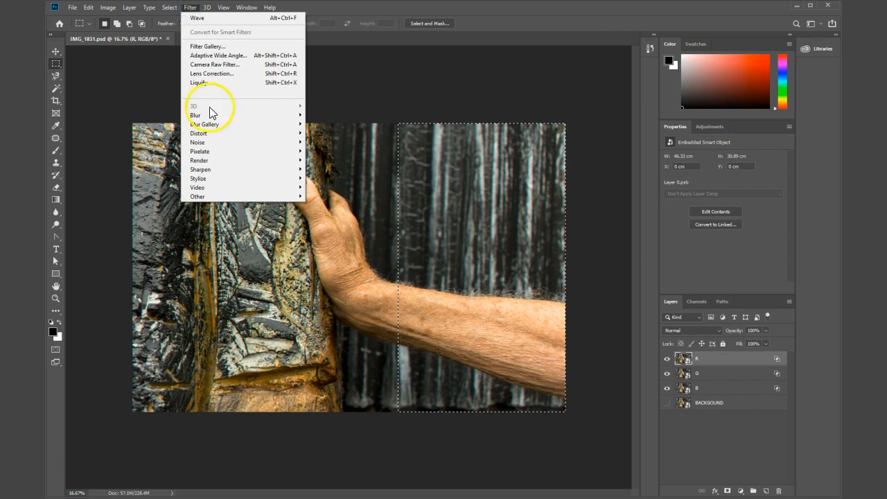
pyautogui.moveTo(236, 145)
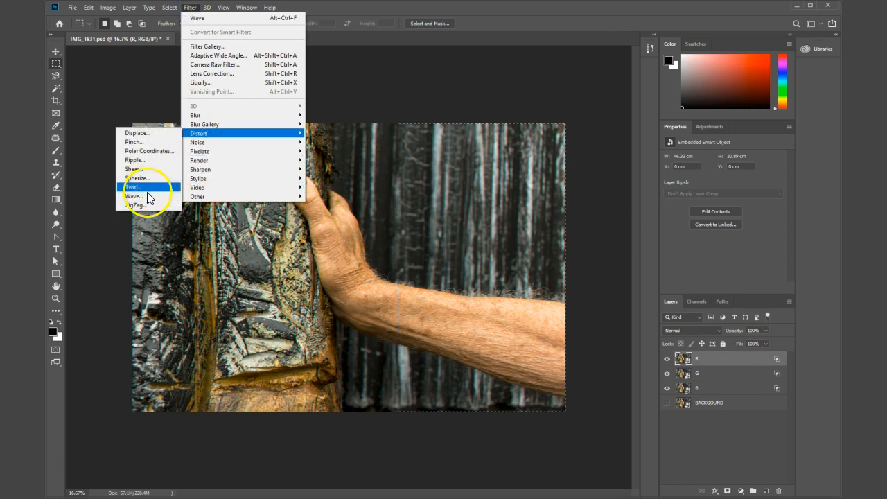
pyautogui.click(146, 197)
pyautogui.moveTo(624, 55); pyautogui.dragTo(650, 23)
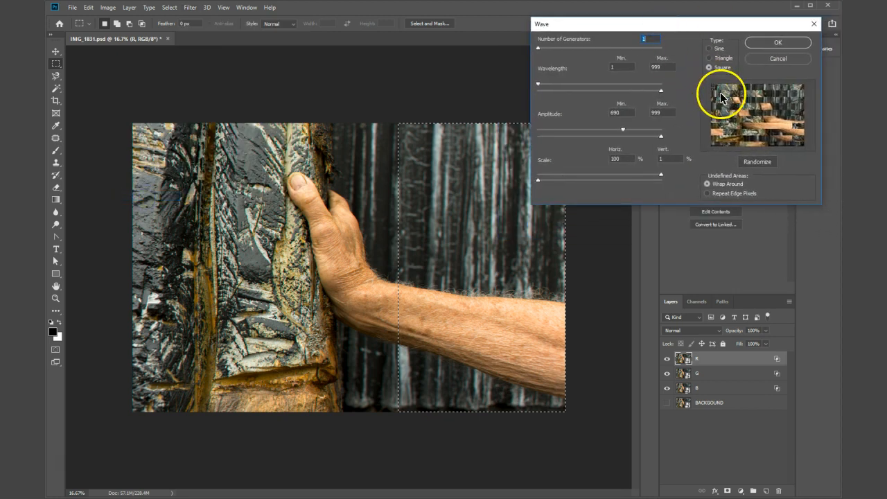
pyautogui.moveTo(692, 25); pyautogui.dragTo(430, 65)
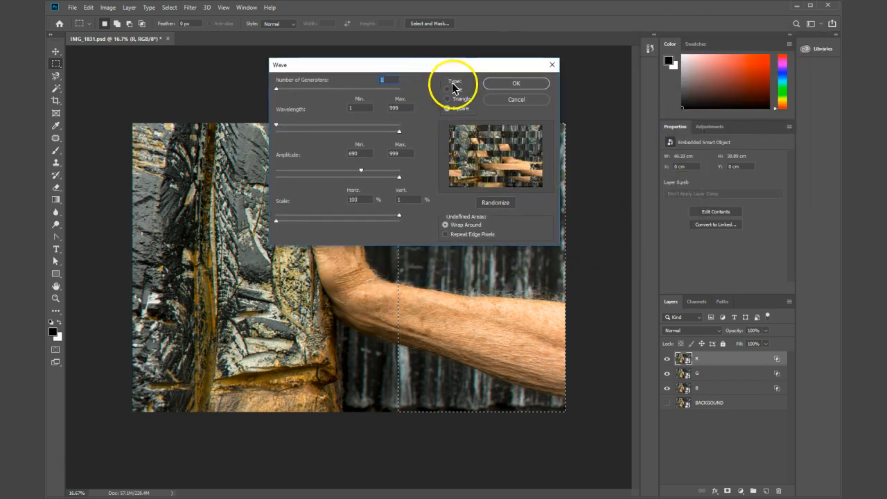
pyautogui.moveTo(427, 64); pyautogui.dragTo(557, 60)
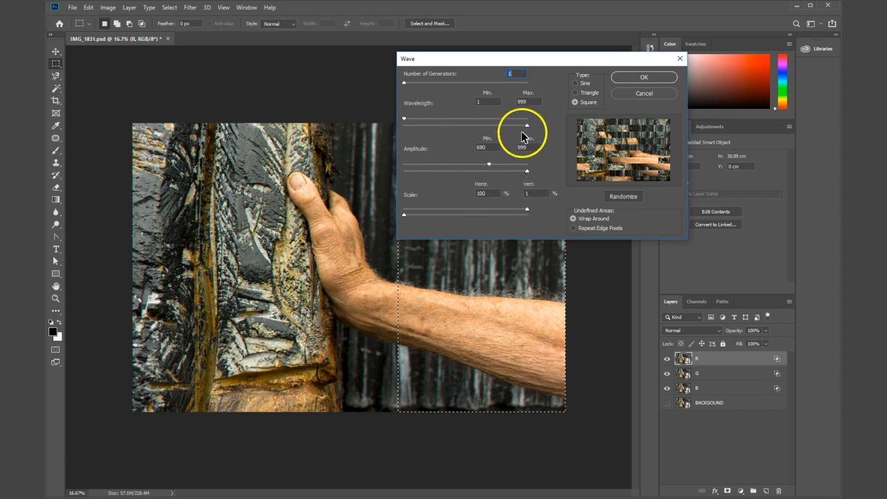
pyautogui.moveTo(526, 128)
pyautogui.mouseDown()
pyautogui.moveTo(398, 129)
pyautogui.moveTo(539, 139)
pyautogui.mouseUp()
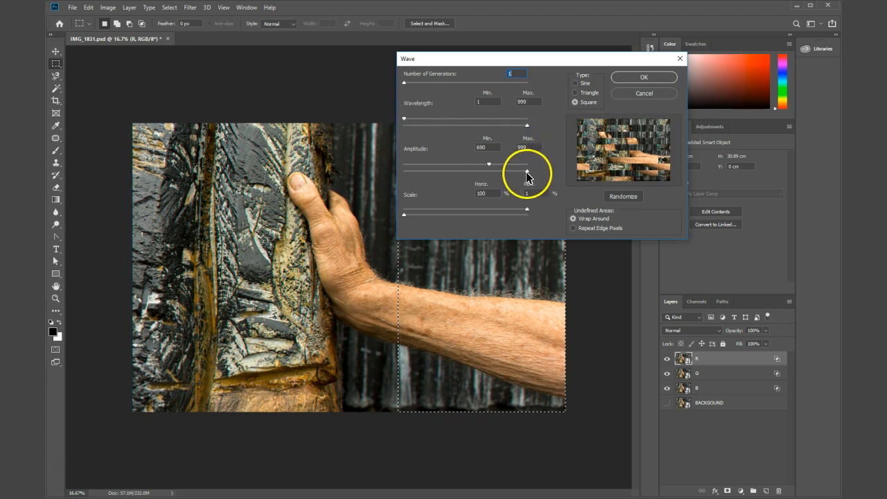
pyautogui.moveTo(528, 173)
pyautogui.mouseDown()
pyautogui.moveTo(414, 173)
pyautogui.moveTo(529, 172)
pyautogui.mouseUp()
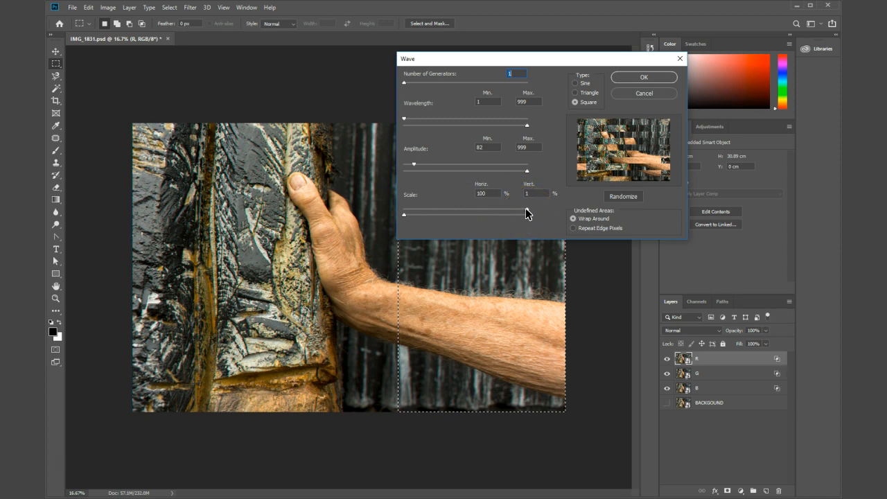
pyautogui.moveTo(525, 208)
pyautogui.mouseDown()
pyautogui.moveTo(406, 217)
pyautogui.moveTo(532, 219)
pyautogui.mouseUp()
pyautogui.click(655, 81)
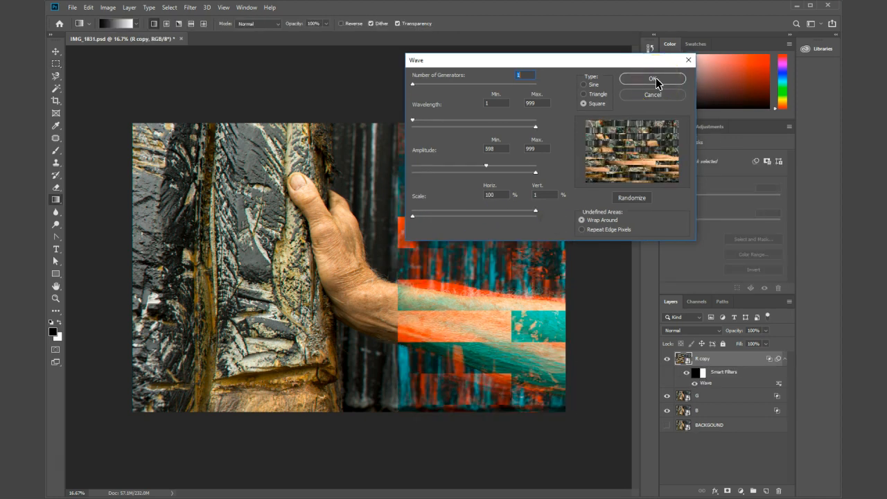
# Step: Add a second Square-type Wave smart filter to the R copy layer and delete it again
pyautogui.click(655, 81)
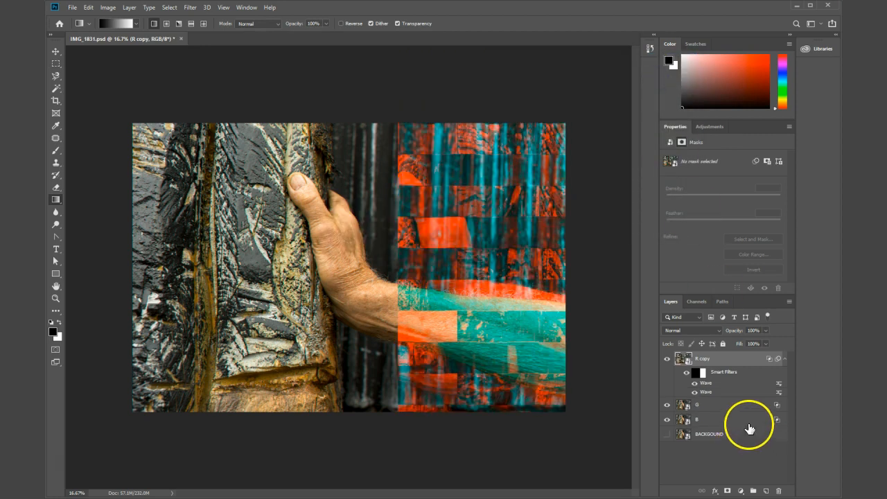
pyautogui.moveTo(714, 391); pyautogui.dragTo(716, 392)
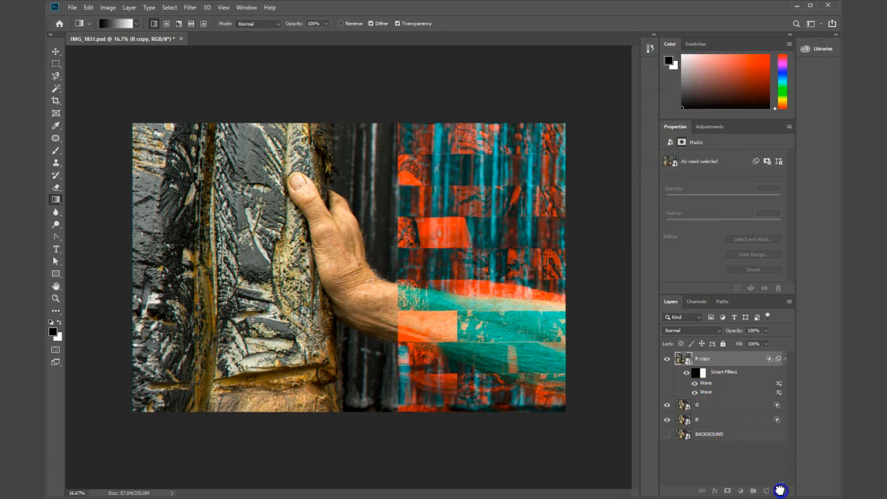
pyautogui.moveTo(779, 491); pyautogui.dragTo(779, 490)
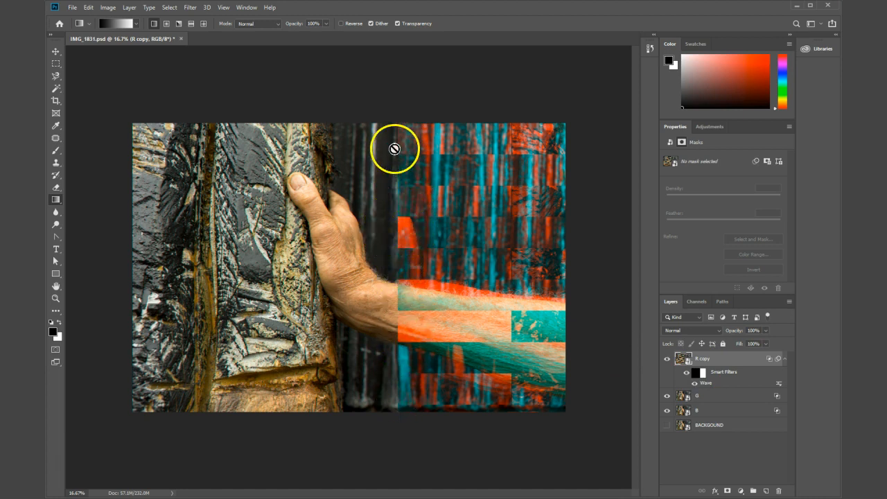
# Step: Duplicate the R copy layer and clear the smart filters and filter mask from the lower of the two copies
pyautogui.click(735, 360)
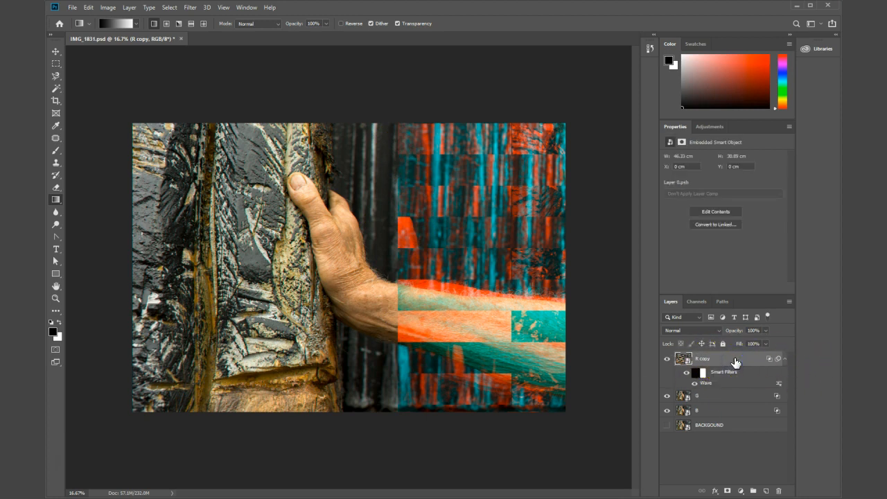
pyautogui.hotkey('ctrl', 'j')
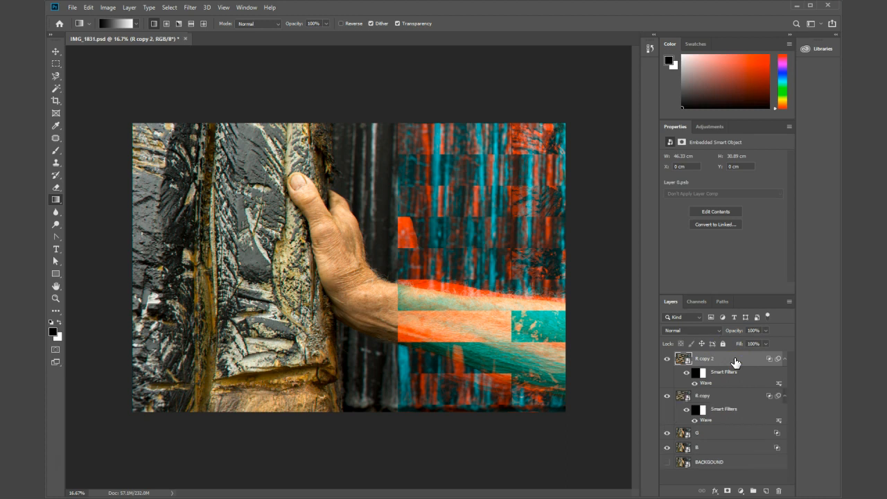
pyautogui.click(717, 412)
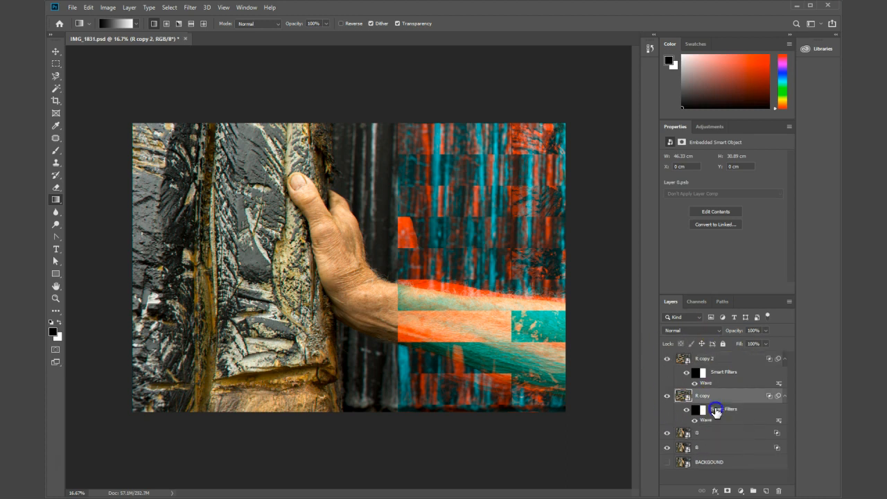
pyautogui.rightClick(714, 412)
pyautogui.click(751, 429)
pyautogui.rightClick(721, 411)
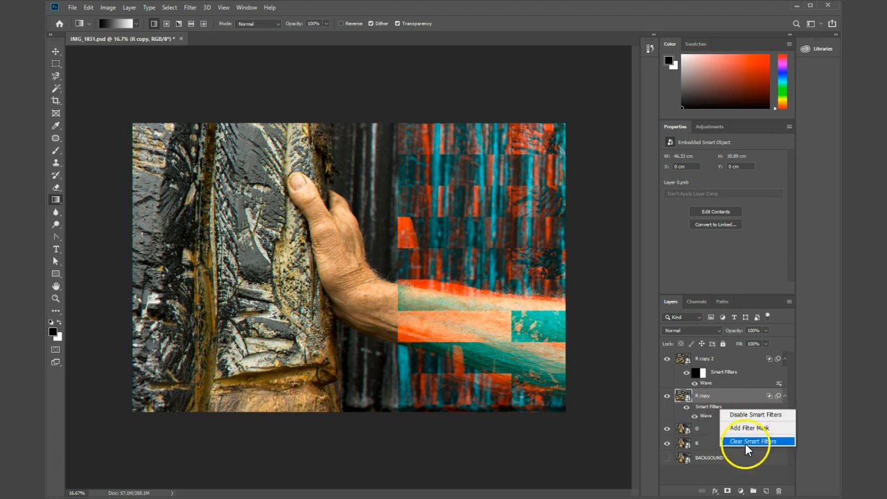
pyautogui.click(746, 443)
# Step: Rename the unfiltered copy as R and the filtered copy above it as R WAVE
pyautogui.click(704, 398)
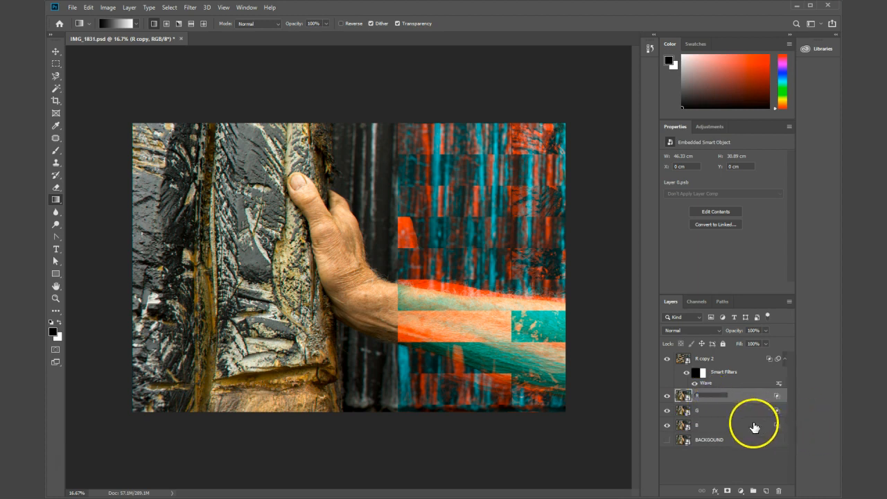
pyautogui.press('Return')
pyautogui.click(705, 359)
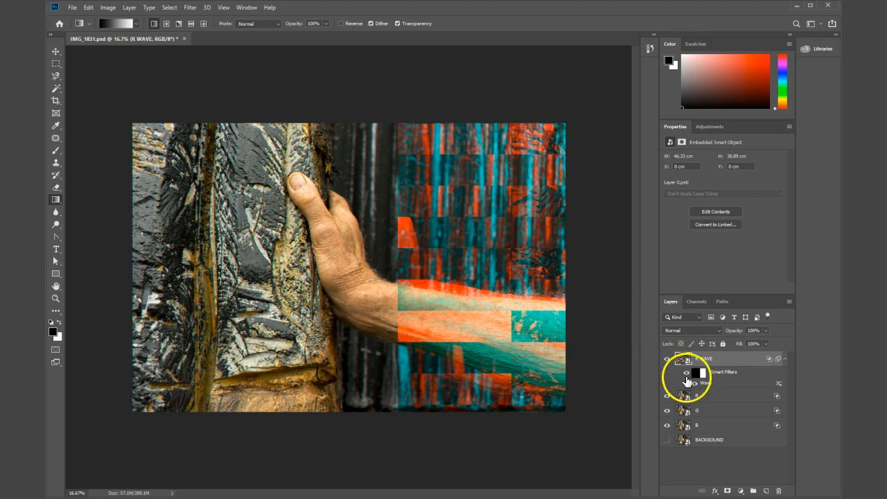
# Step: Hide the R layer and add a layer mask to R WAVE with a short black-to-white gradient running from the wrist along the forearm
pyautogui.moveTo(704, 359); pyautogui.dragTo(668, 400)
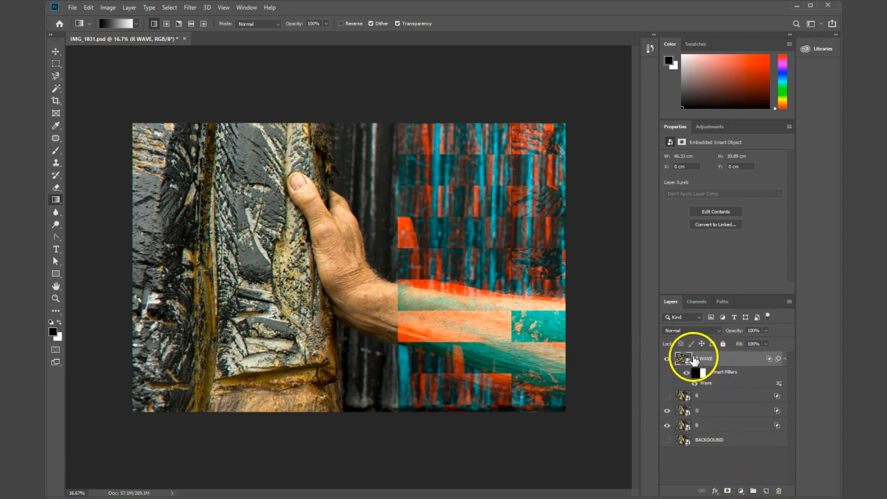
pyautogui.click(727, 491)
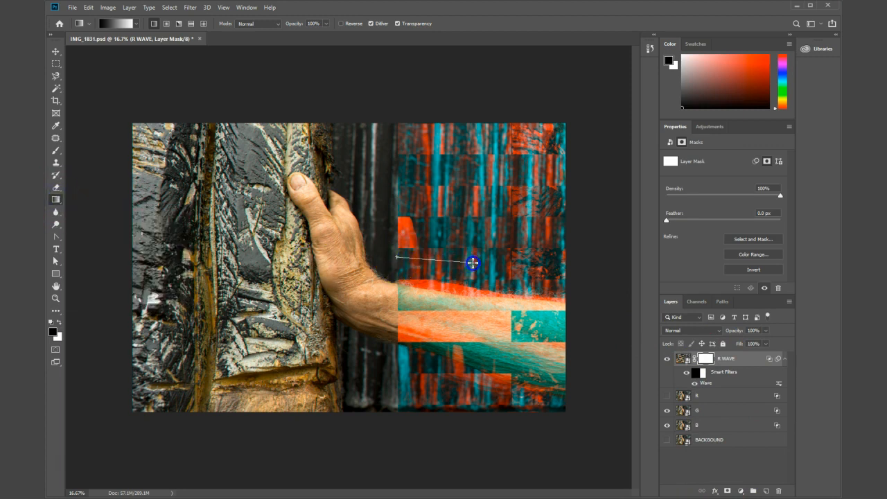
pyautogui.moveTo(473, 263); pyautogui.dragTo(472, 263)
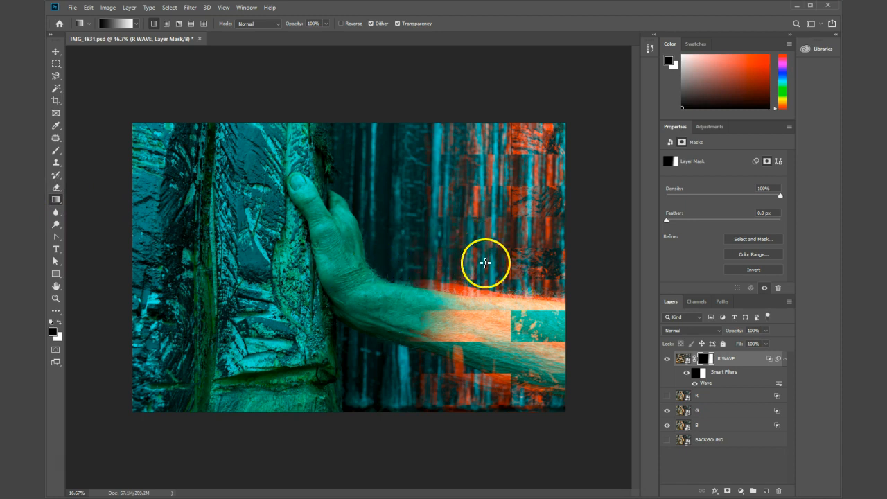
pyautogui.moveTo(400, 325); pyautogui.dragTo(411, 325)
pyautogui.moveTo(469, 326); pyautogui.dragTo(469, 326)
pyautogui.moveTo(403, 258); pyautogui.dragTo(479, 268)
pyautogui.moveTo(375, 270); pyautogui.dragTo(461, 269)
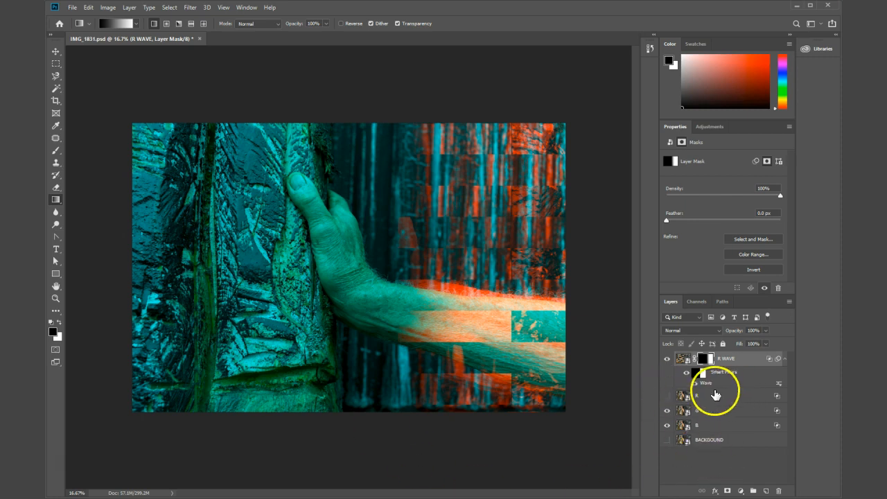
# Step: Show the R layer and redraw R WAVE's mask gradient wider, from the wrist across most of the forearm
pyautogui.click(666, 398)
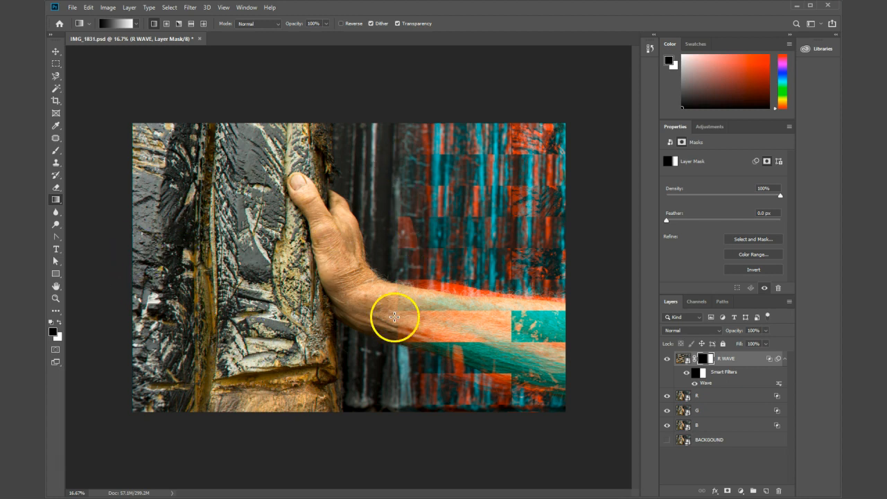
pyautogui.click(690, 359)
pyautogui.moveTo(378, 262); pyautogui.dragTo(534, 284)
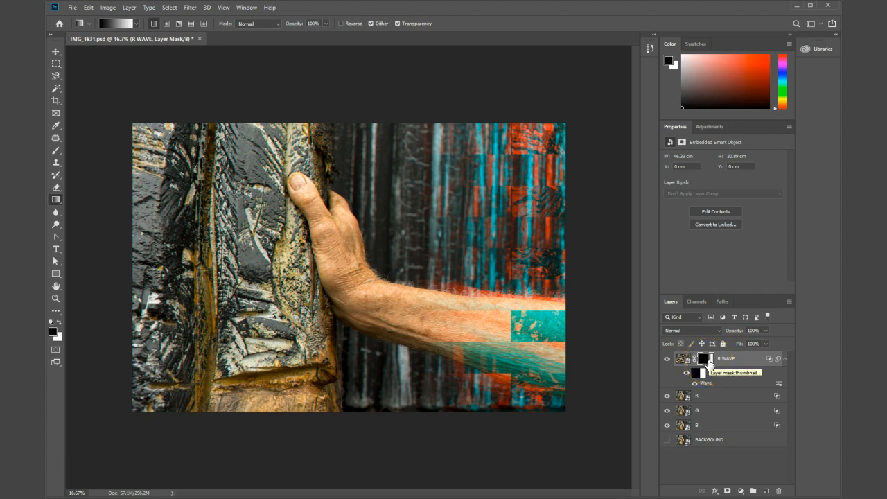
# Step: Examine R WAVE's layer mask and filter mask among the document's channels
pyautogui.click(697, 302)
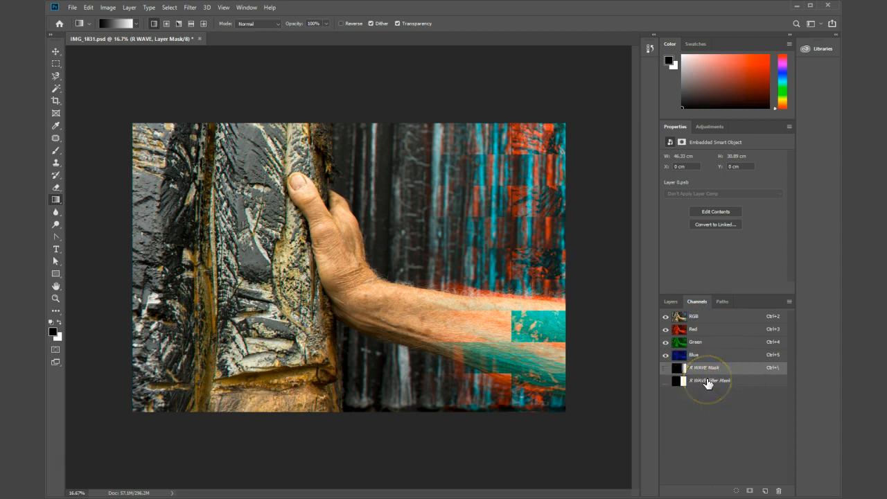
pyautogui.click(669, 302)
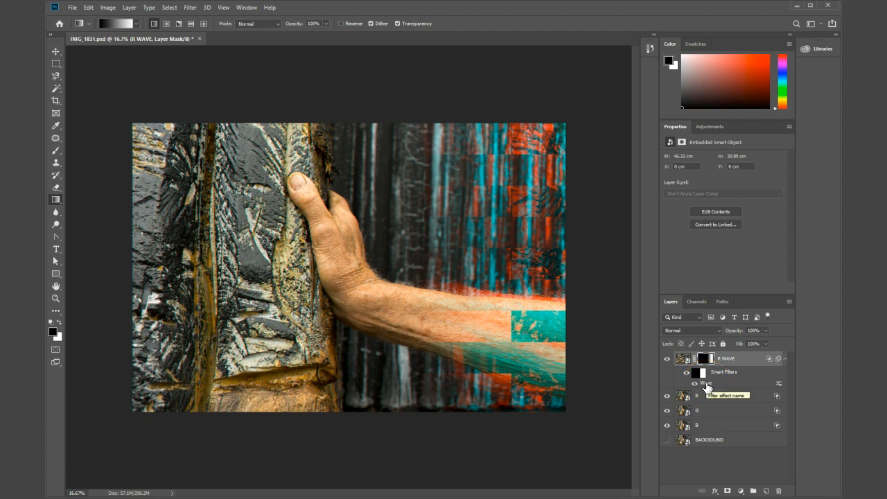
pyautogui.click(189, 7)
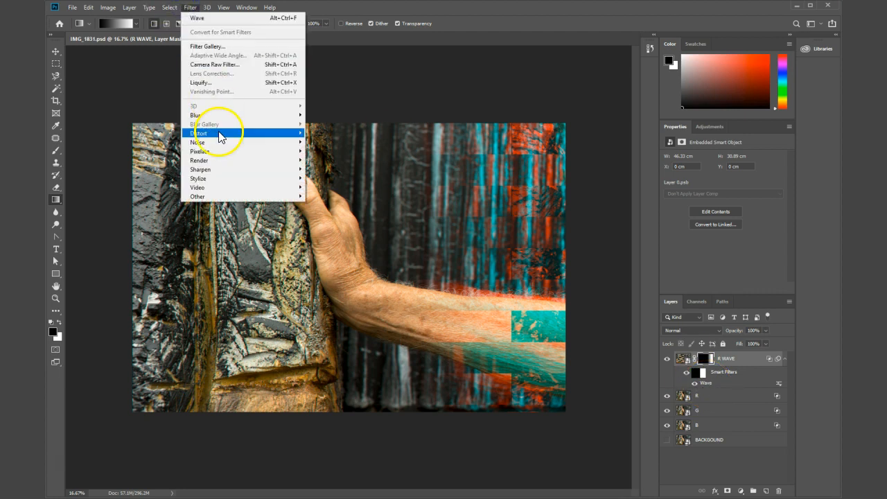
pyautogui.moveTo(219, 135)
pyautogui.click(144, 196)
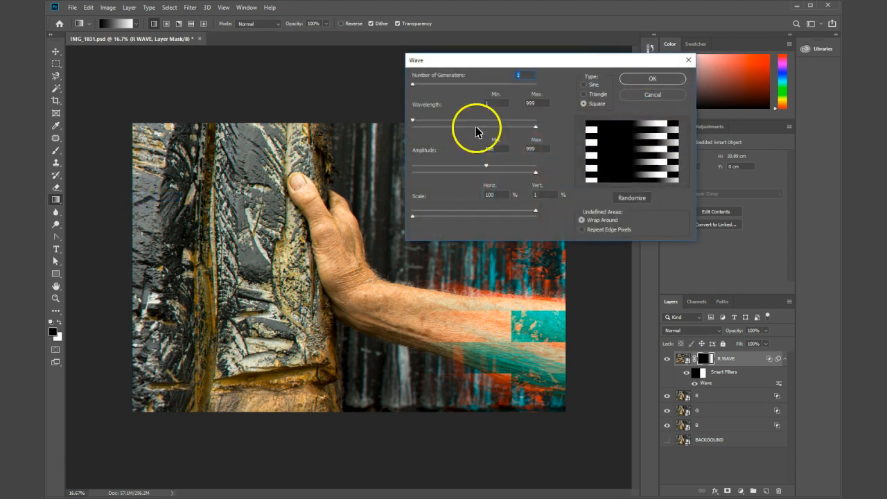
pyautogui.click(654, 95)
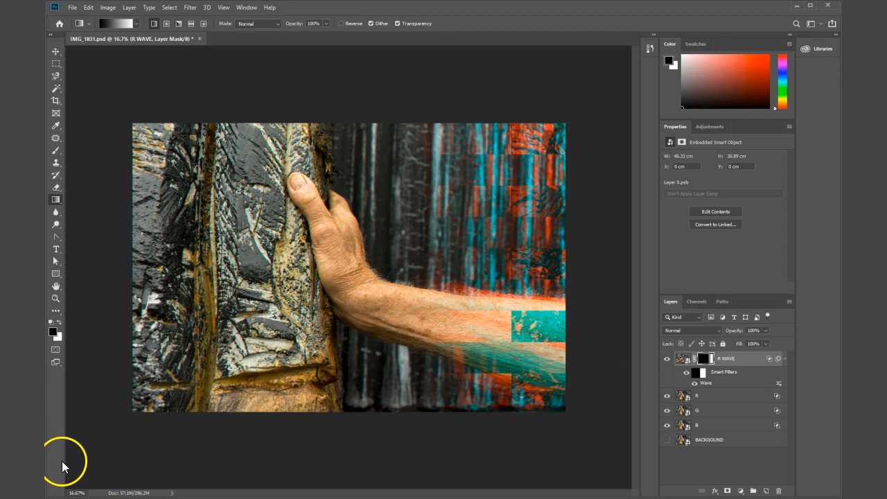
# Step: Apply a Square-type Wave filter to the G layer with maximum wavelength 202, amplitude 63 to 387, horizontal scale 100% and vertical scale 1%
pyautogui.click(714, 413)
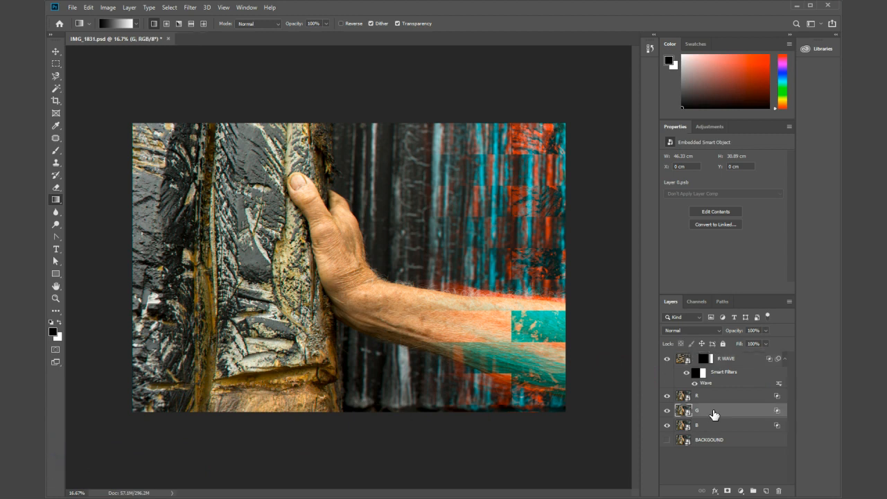
pyautogui.click(714, 414)
pyautogui.click(192, 8)
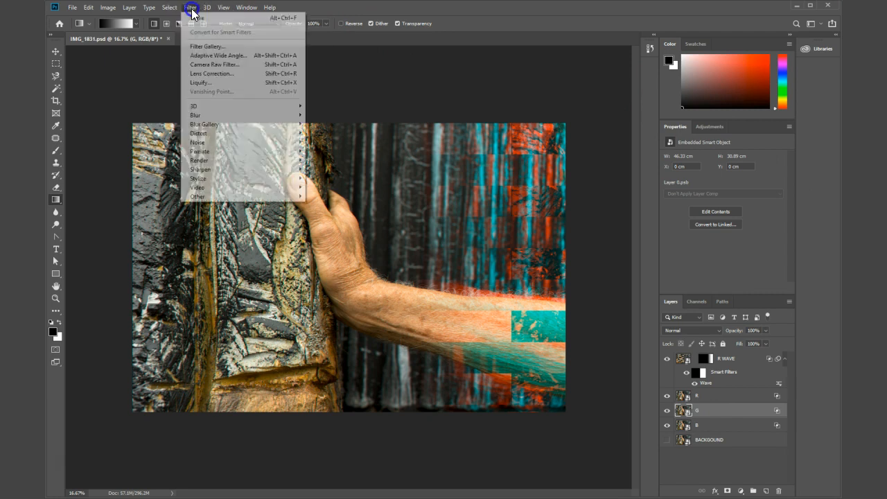
pyautogui.click(220, 136)
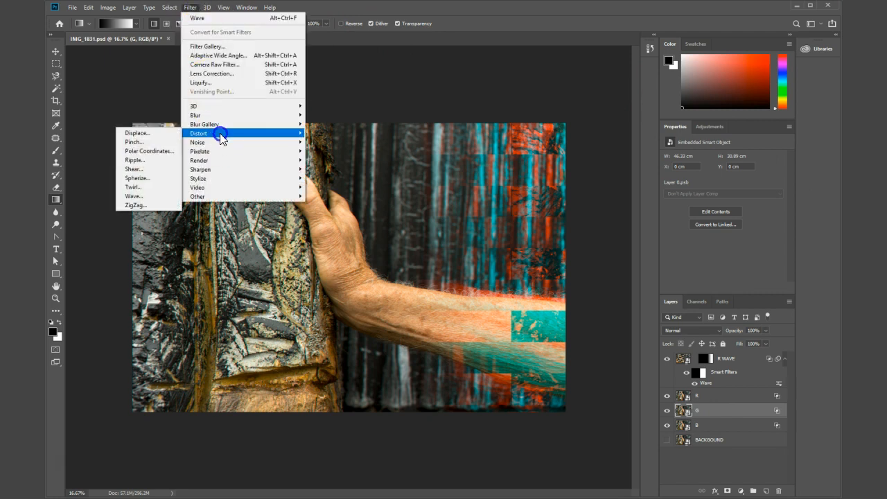
pyautogui.click(143, 197)
pyautogui.moveTo(420, 172); pyautogui.dragTo(460, 173)
pyautogui.moveTo(459, 128); pyautogui.dragTo(436, 129)
pyautogui.moveTo(538, 212); pyautogui.dragTo(413, 217)
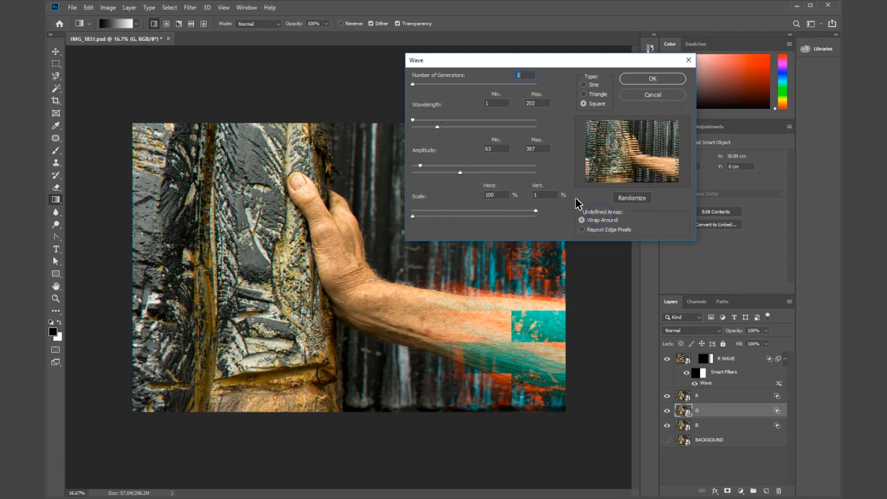
pyautogui.click(657, 79)
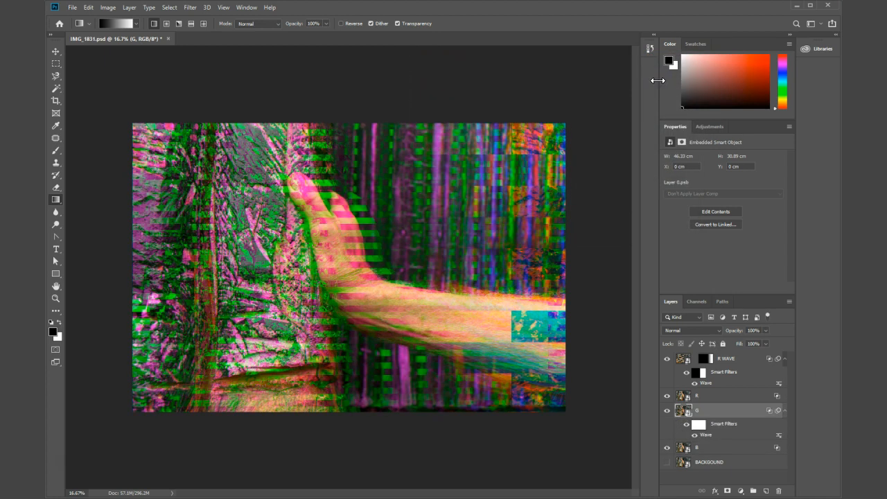
# Step: Toggle the R WAVE, R, G, B and BACKGOUND layers to compare their contributions, leaving only BACKGOUND hidden
pyautogui.click(667, 398)
pyautogui.click(666, 397)
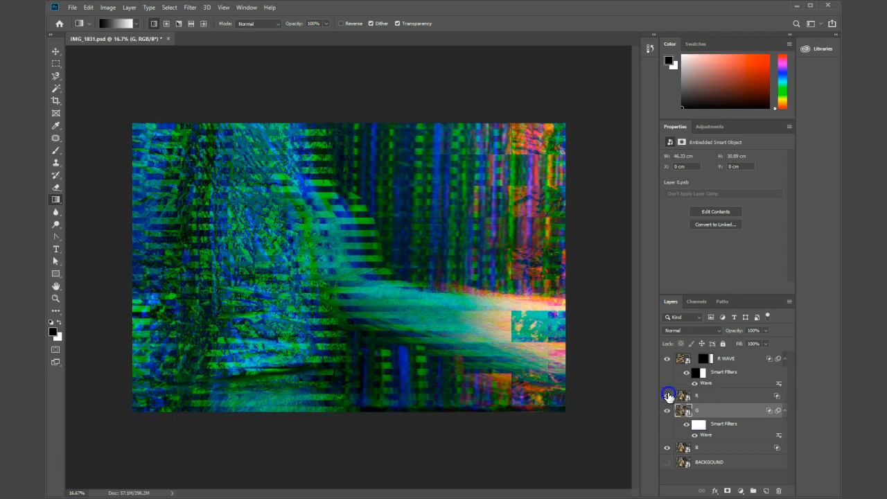
pyautogui.click(669, 361)
pyautogui.click(666, 410)
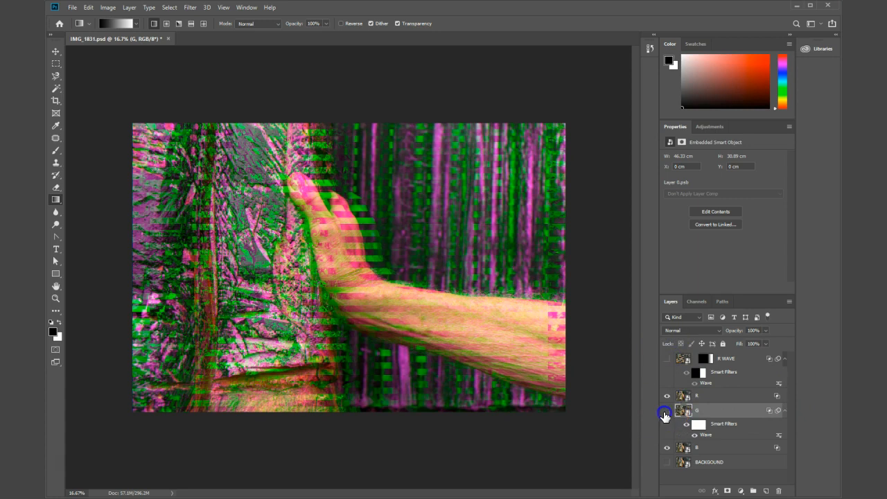
pyautogui.click(667, 448)
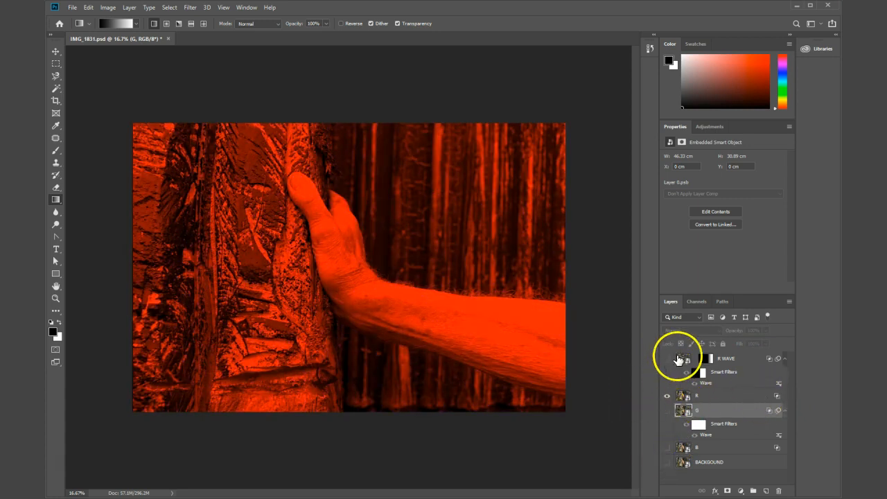
pyautogui.click(667, 360)
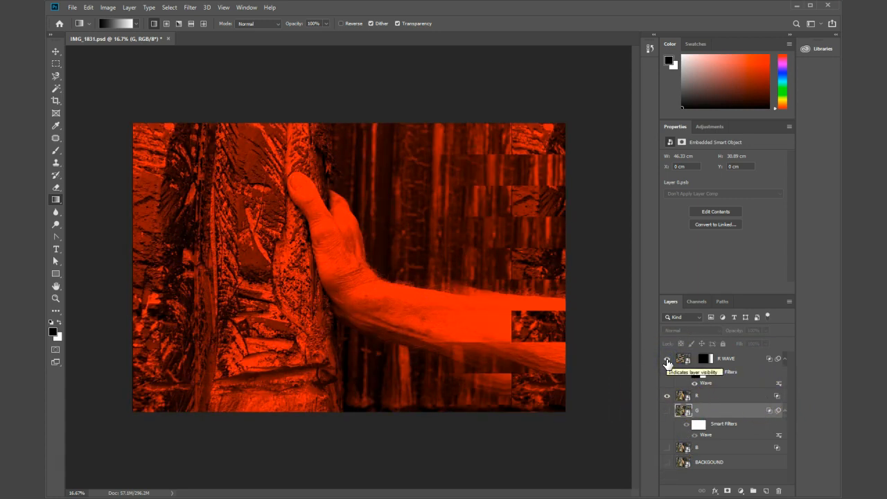
pyautogui.click(667, 411)
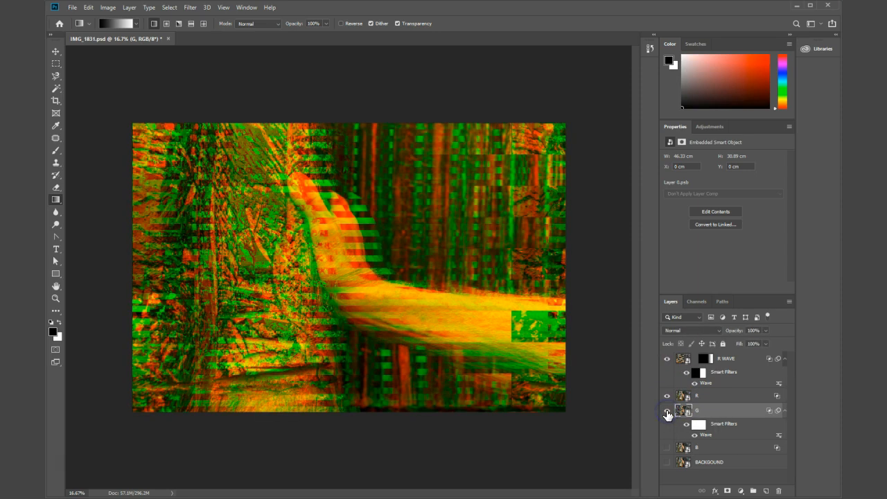
pyautogui.click(666, 449)
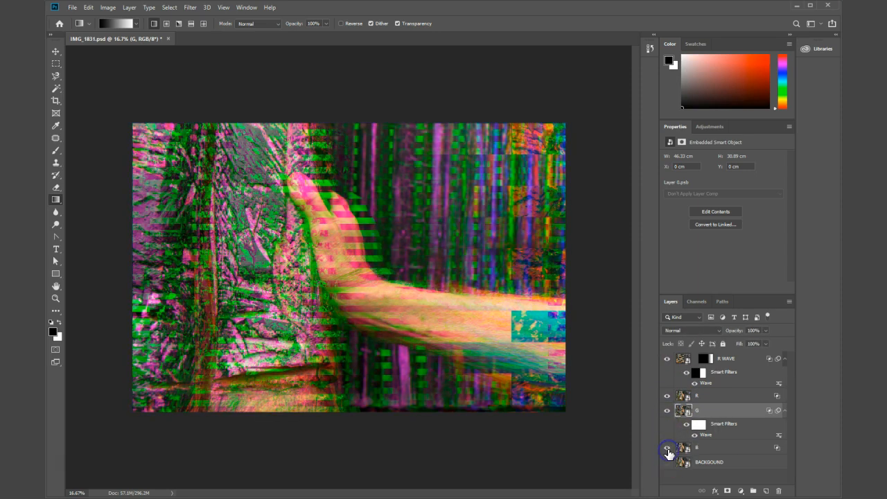
pyautogui.click(667, 462)
pyautogui.click(666, 463)
pyautogui.click(666, 462)
pyautogui.click(667, 463)
# Step: Try the Screen blend mode on the G layer, and change it to Overlay
pyautogui.click(701, 413)
pyautogui.click(703, 331)
pyautogui.click(699, 322)
pyautogui.click(700, 332)
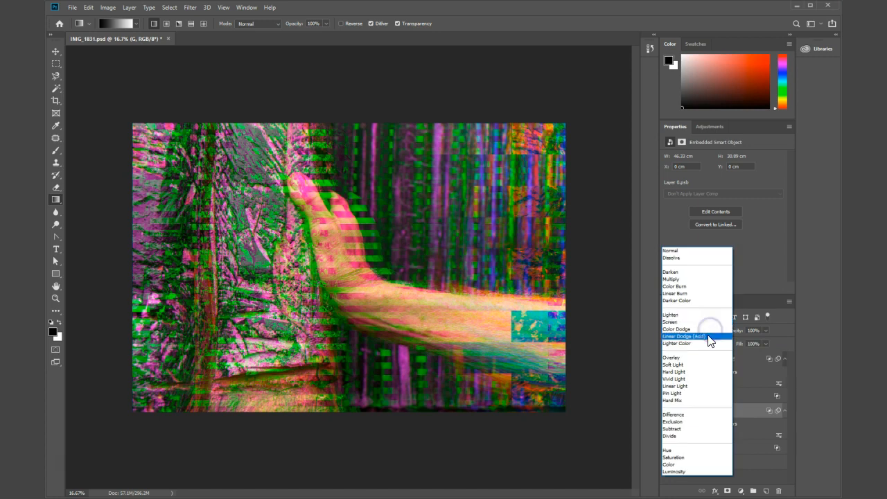
pyautogui.click(700, 359)
# Step: Set the R WAVE layer's blend mode to Screen
pyautogui.click(700, 360)
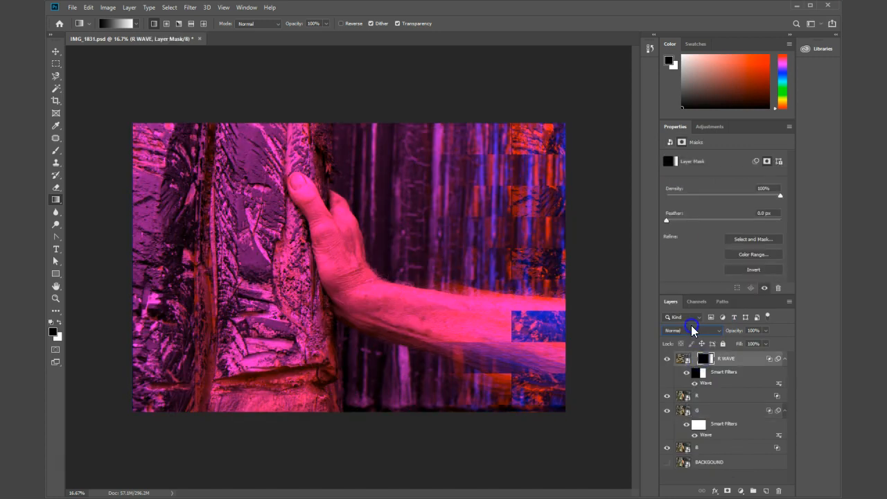
pyautogui.click(692, 331)
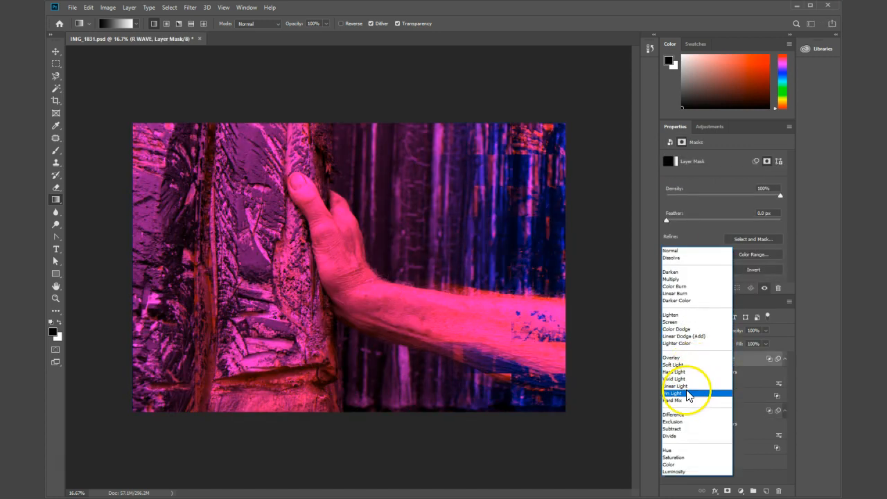
pyautogui.click(678, 323)
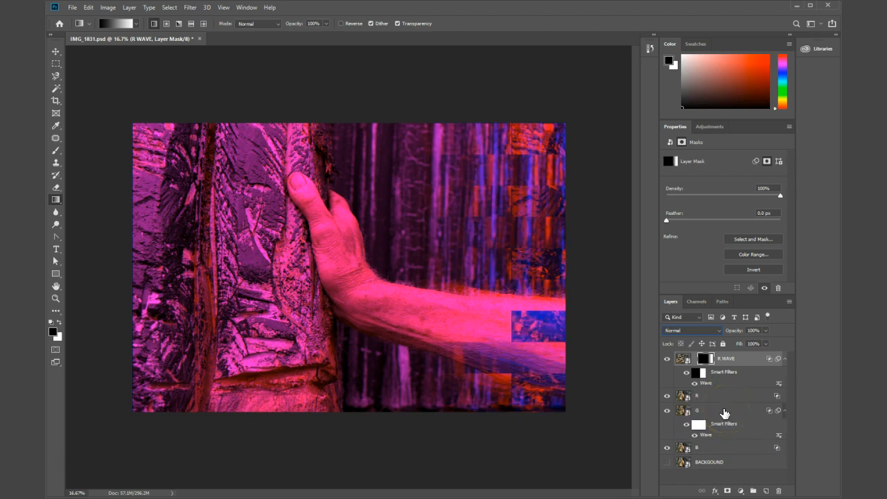
# Step: Set the G layer's blend mode to Normal and make the BACKGOUND layer visible
pyautogui.click(722, 412)
pyautogui.click(720, 364)
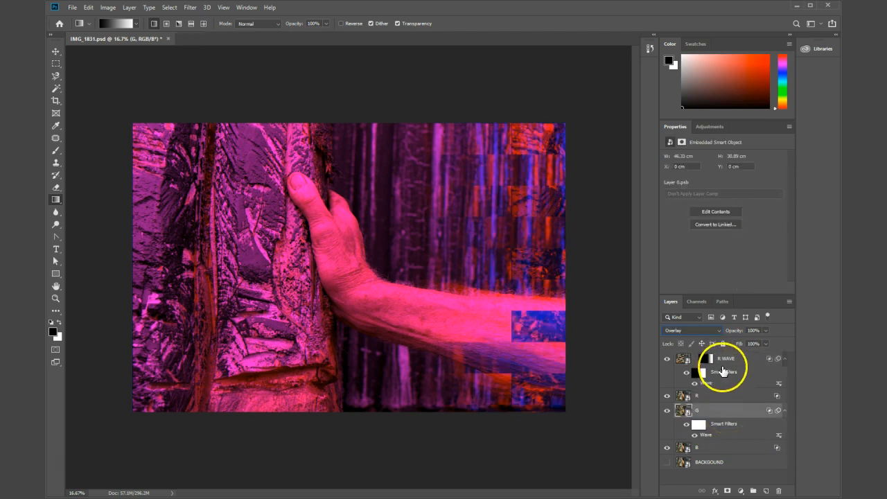
pyautogui.click(723, 362)
pyautogui.click(721, 393)
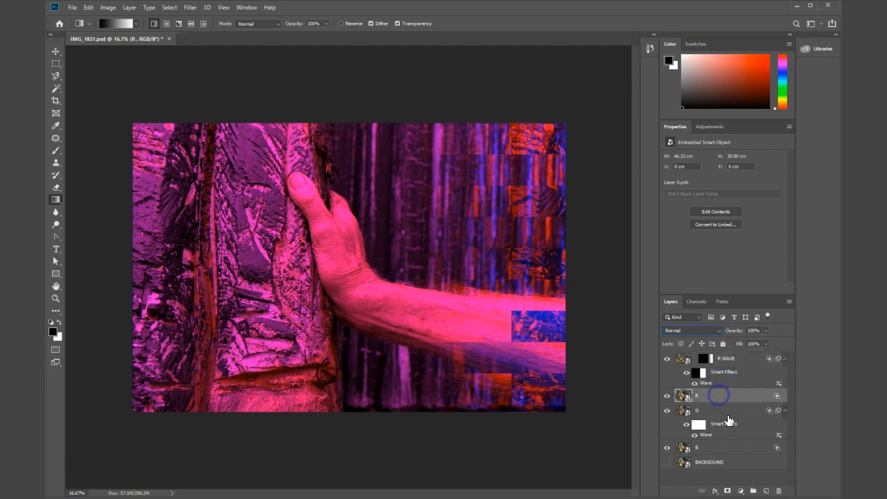
pyautogui.click(725, 409)
pyautogui.click(700, 330)
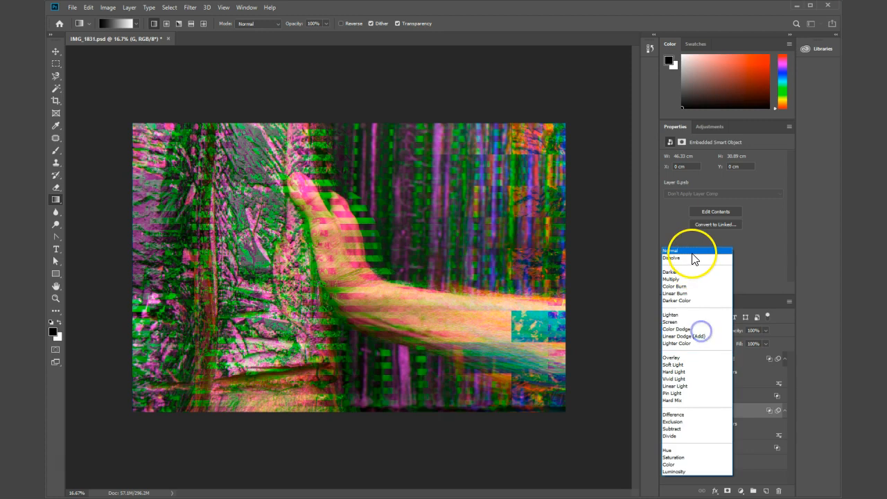
pyautogui.click(692, 253)
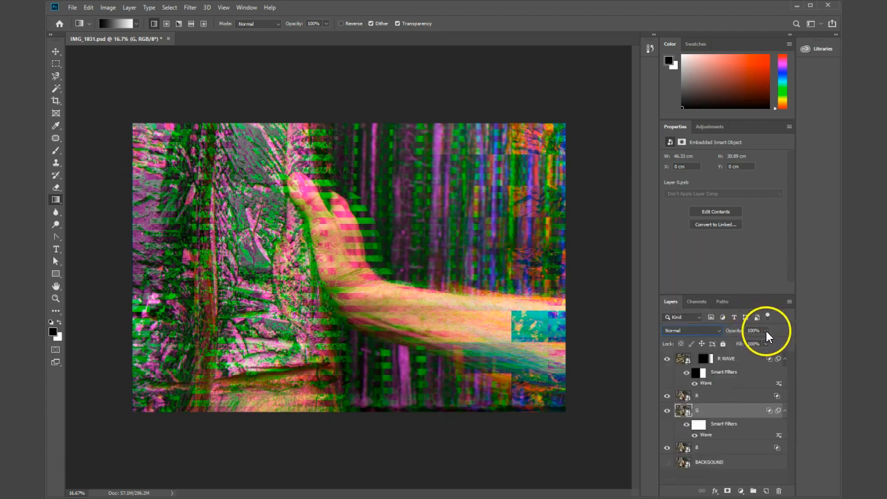
pyautogui.moveTo(764, 341)
pyautogui.mouseDown()
pyautogui.moveTo(735, 345)
pyautogui.moveTo(774, 354)
pyautogui.mouseUp()
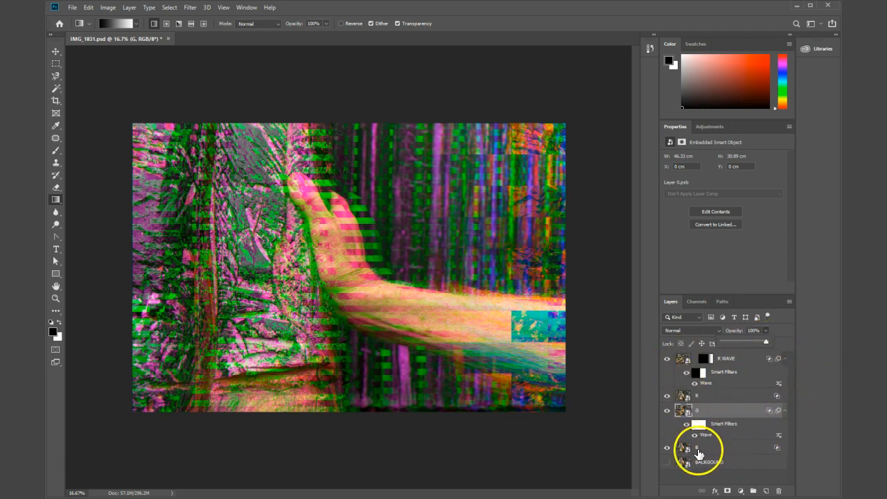
pyautogui.click(667, 462)
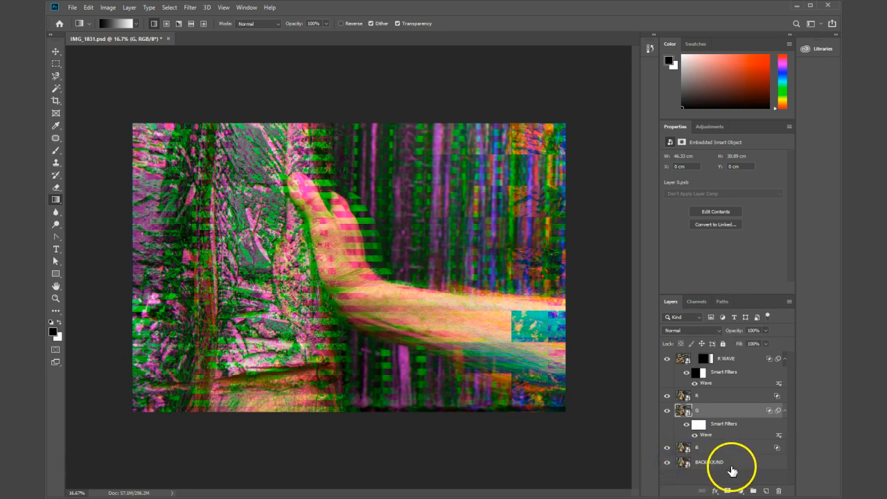
# Step: Replace the BACKGOUND smart object's contents with IMG_1849.JPG, and replace that photo with IMG_1820.JPG
pyautogui.click(704, 463)
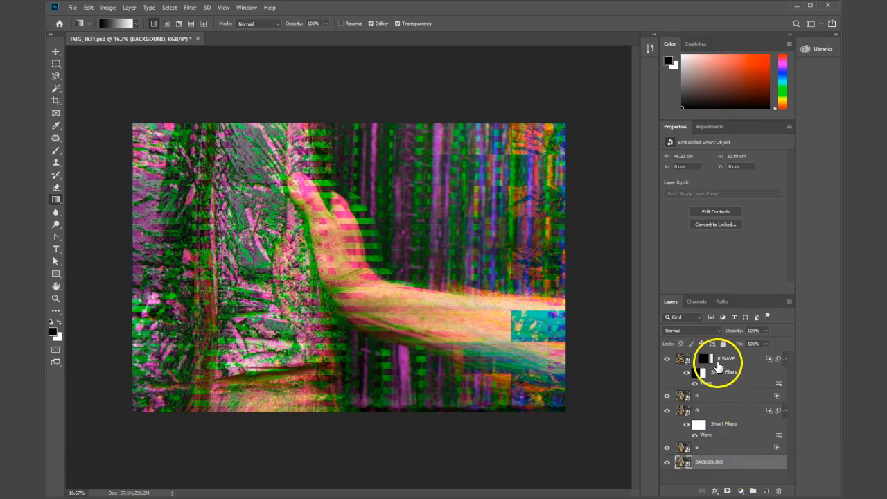
pyautogui.rightClick(736, 466)
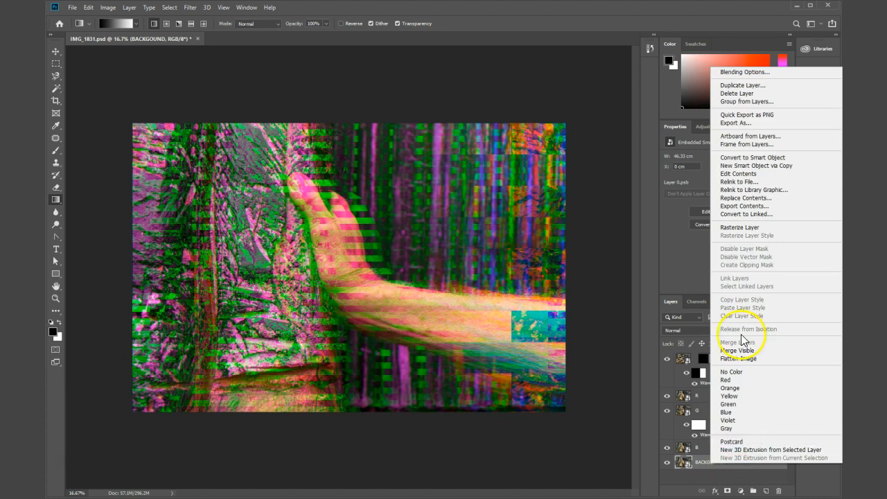
pyautogui.click(745, 197)
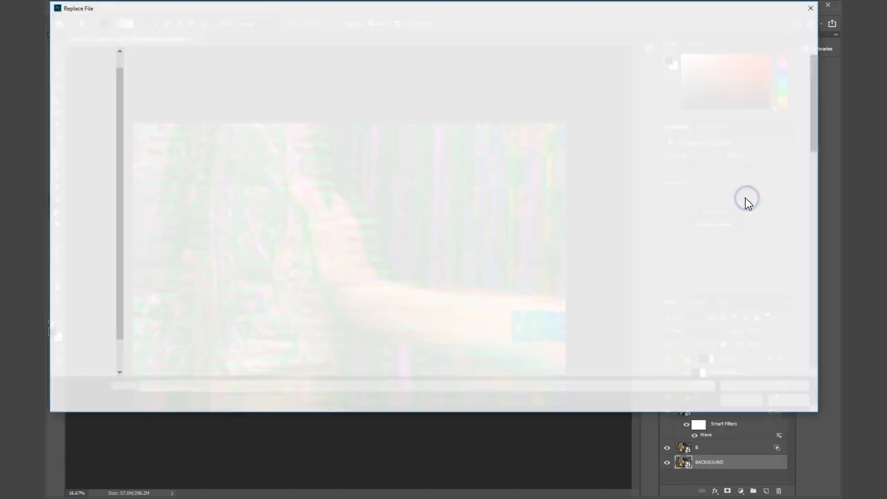
pyautogui.moveTo(422, 10); pyautogui.dragTo(886, 139)
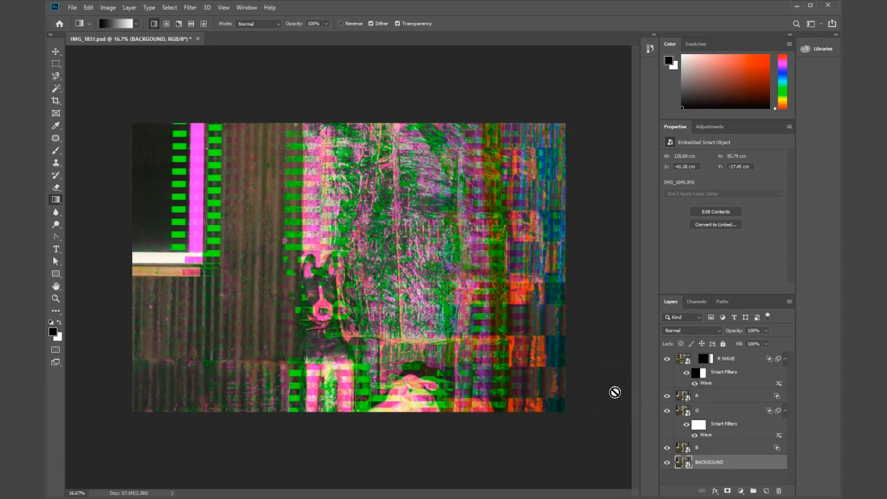
pyautogui.rightClick(742, 463)
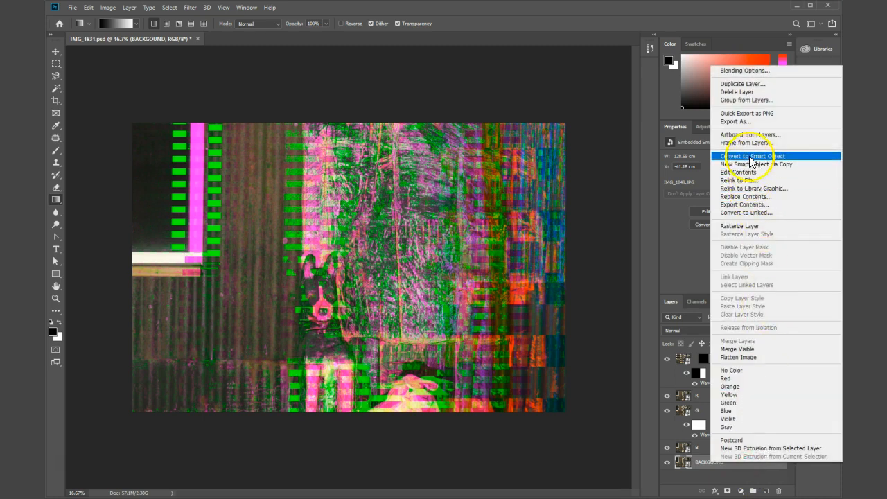
pyautogui.click(744, 200)
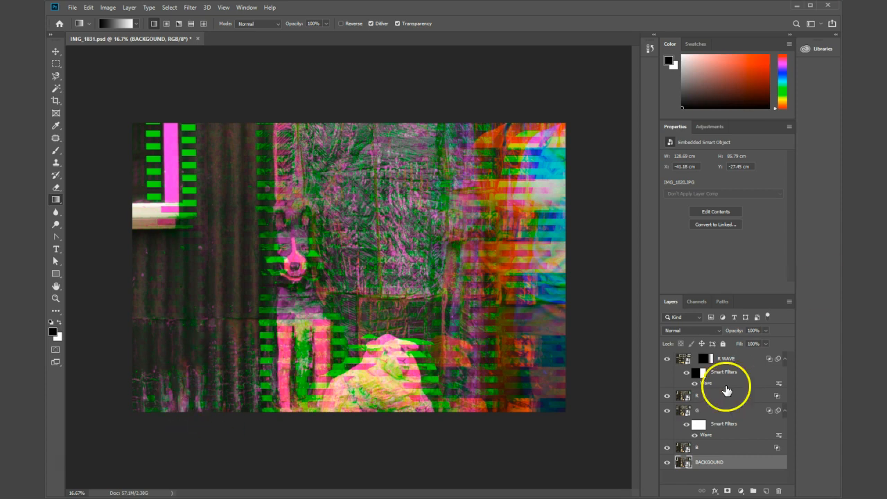
# Step: Hide the R WAVE, R and G layers and move the B layer up and left to about X -78.77 cm, Y -18.56 cm
pyautogui.click(667, 359)
pyautogui.click(668, 395)
pyautogui.click(668, 411)
pyautogui.click(666, 448)
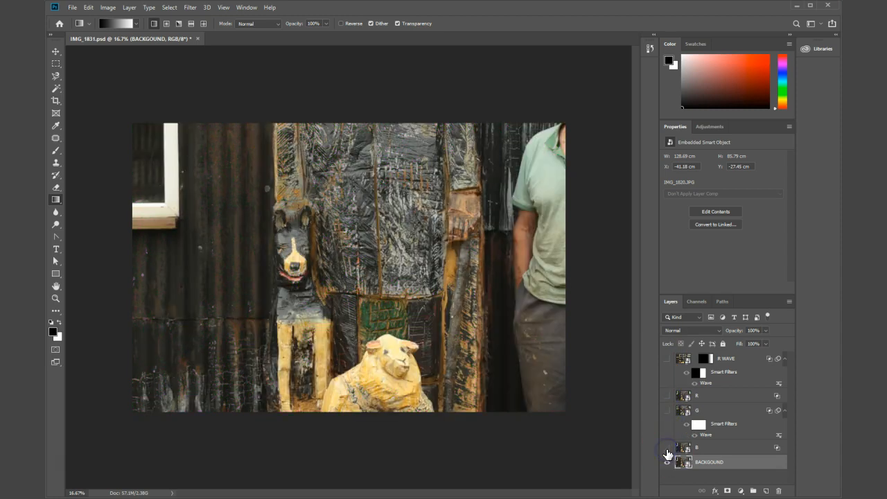
pyautogui.click(666, 447)
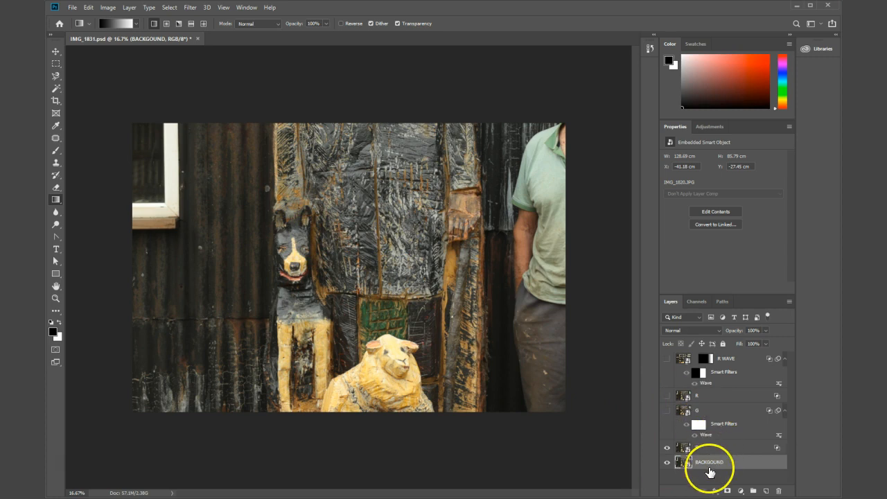
pyautogui.press('v')
pyautogui.moveTo(491, 287); pyautogui.dragTo(473, 249)
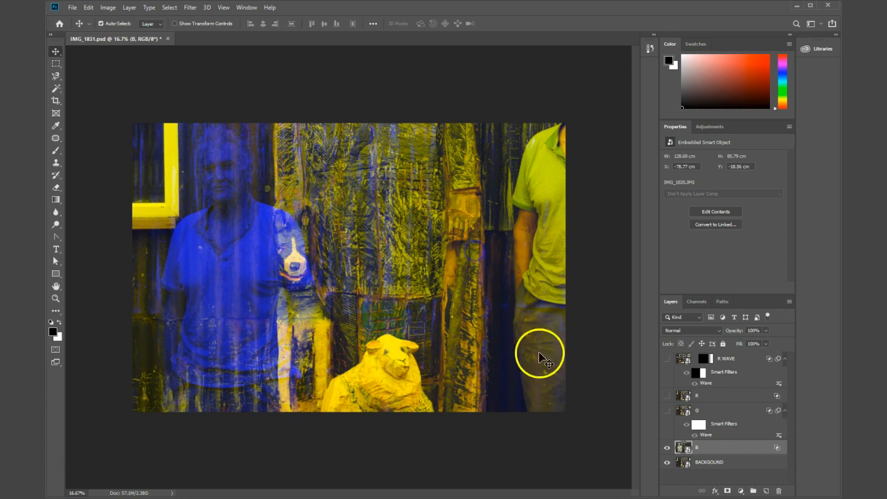
# Step: Show the G, R and R WAVE layers again
pyautogui.click(667, 411)
pyautogui.click(668, 397)
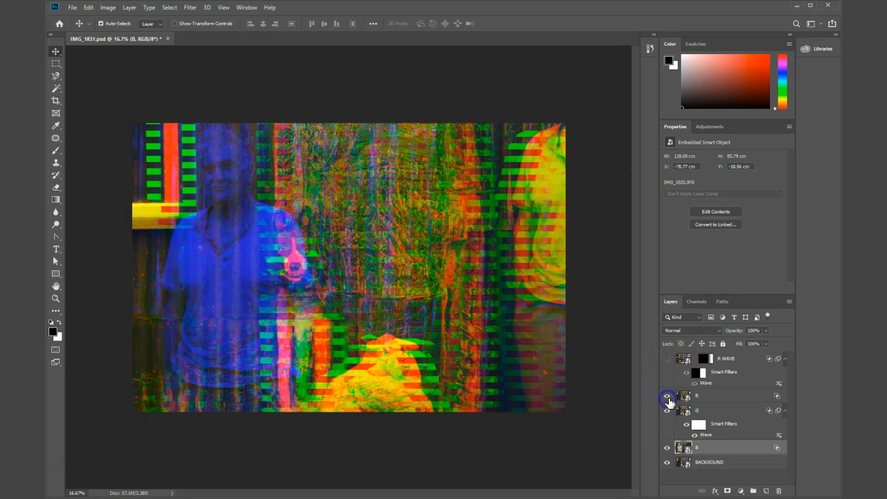
pyautogui.click(667, 359)
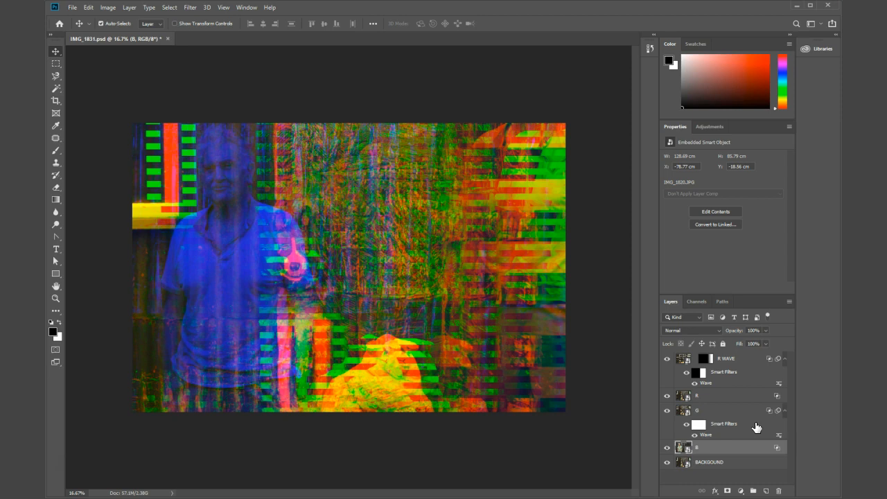
# Step: Review the R layer's channel settings in its blending options
pyautogui.moveTo(757, 428); pyautogui.dragTo(746, 397)
pyautogui.doubleClick(746, 396)
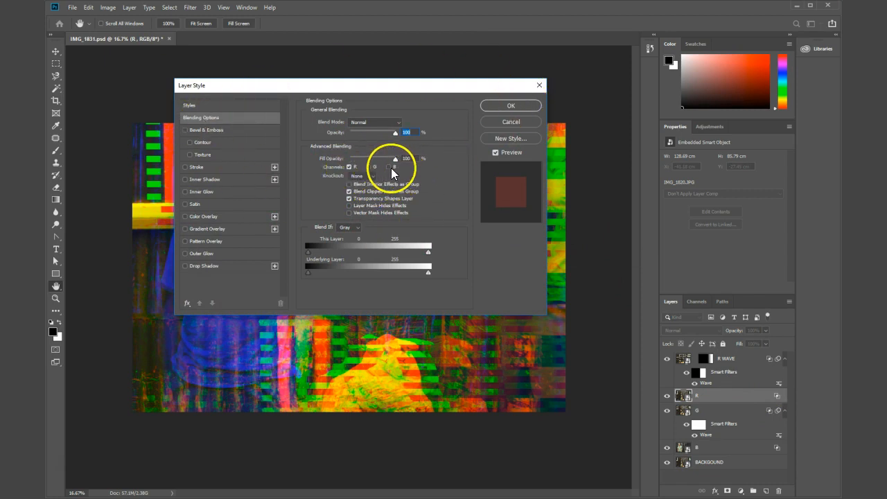
pyautogui.click(492, 106)
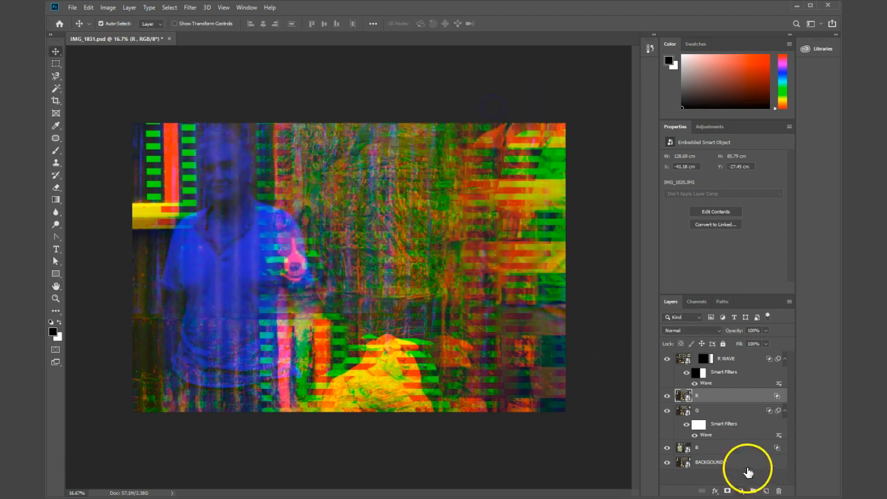
pyautogui.click(190, 7)
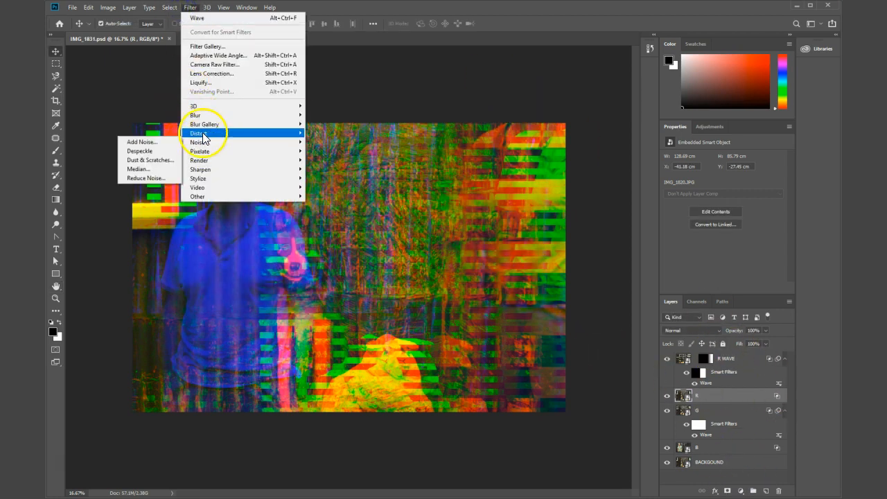
pyautogui.moveTo(198, 133)
pyautogui.click(152, 198)
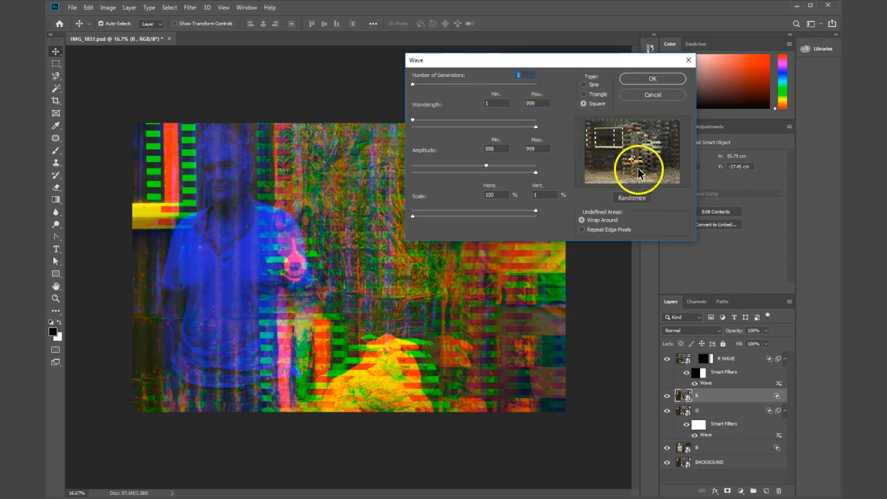
pyautogui.click(648, 95)
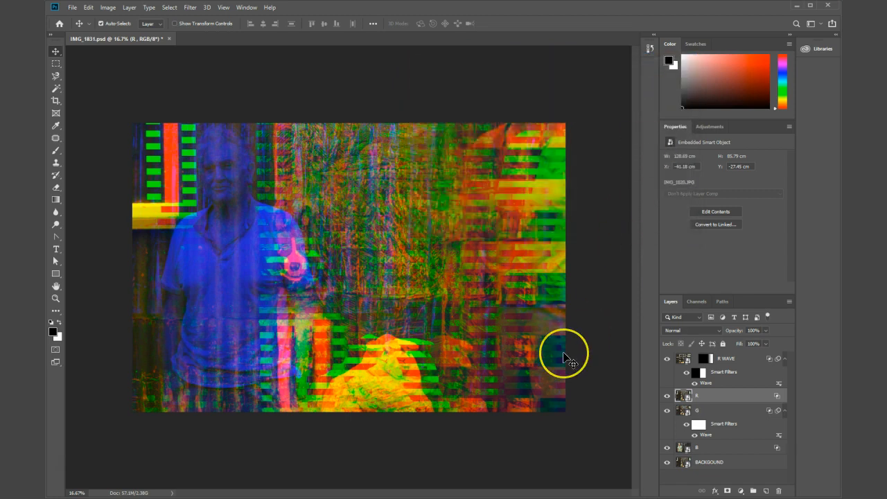